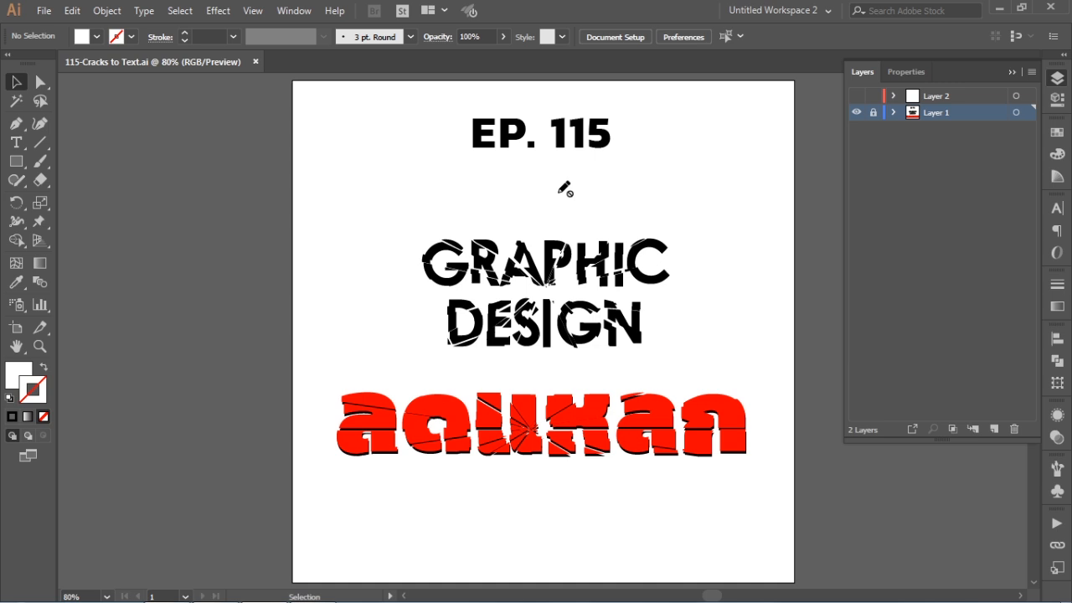
Show Layer 2, make it the active layer, and add the point text "GRAPHIC" in the upper part of the artboard
left_click(855, 95)
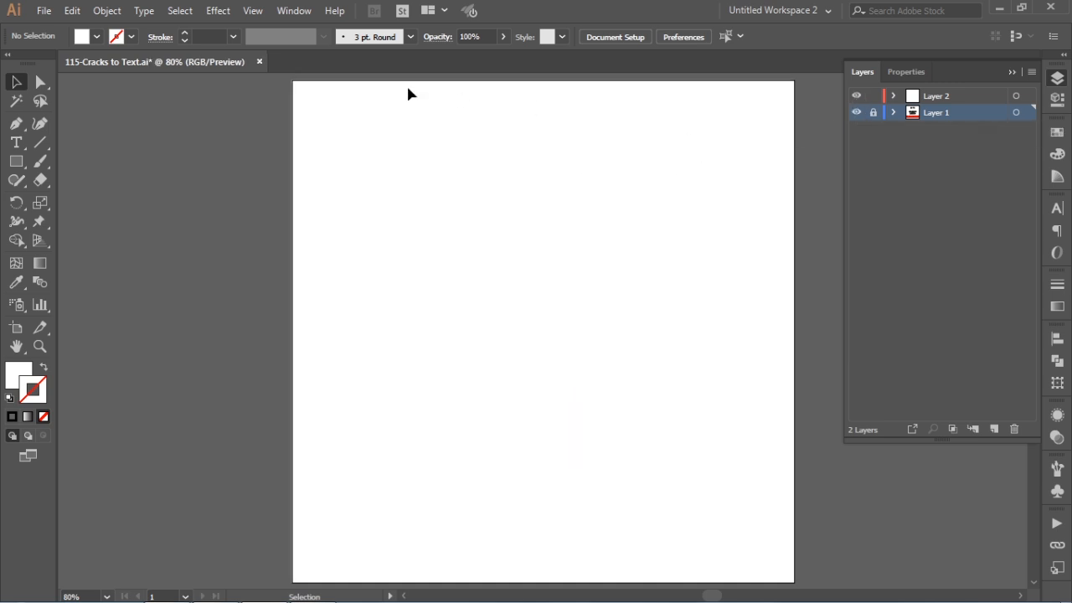
left_click(16, 142)
left_click(935, 98)
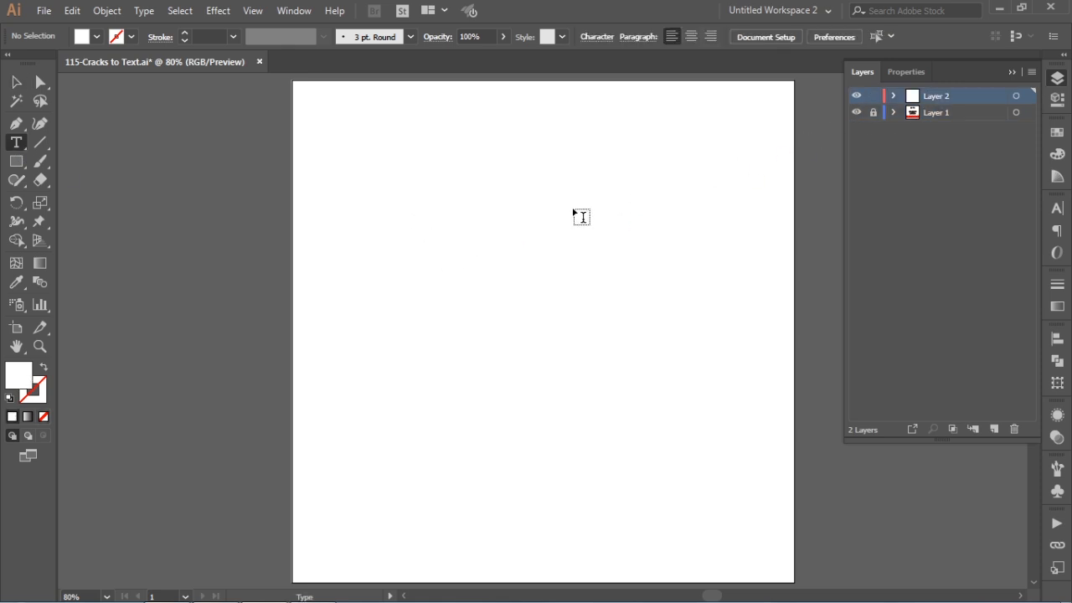
left_click(492, 242)
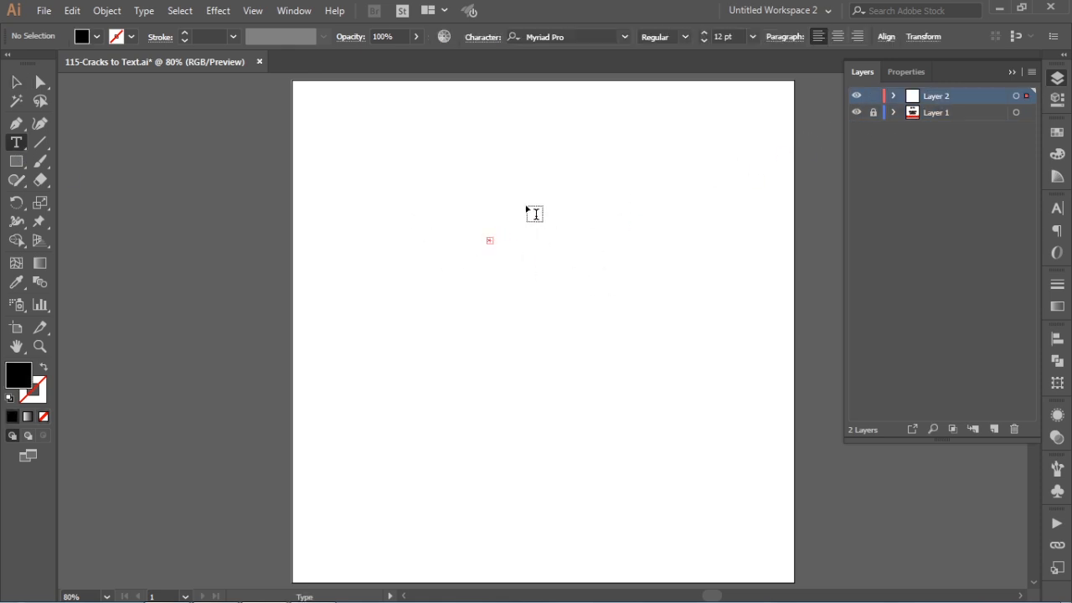
key("Escape")
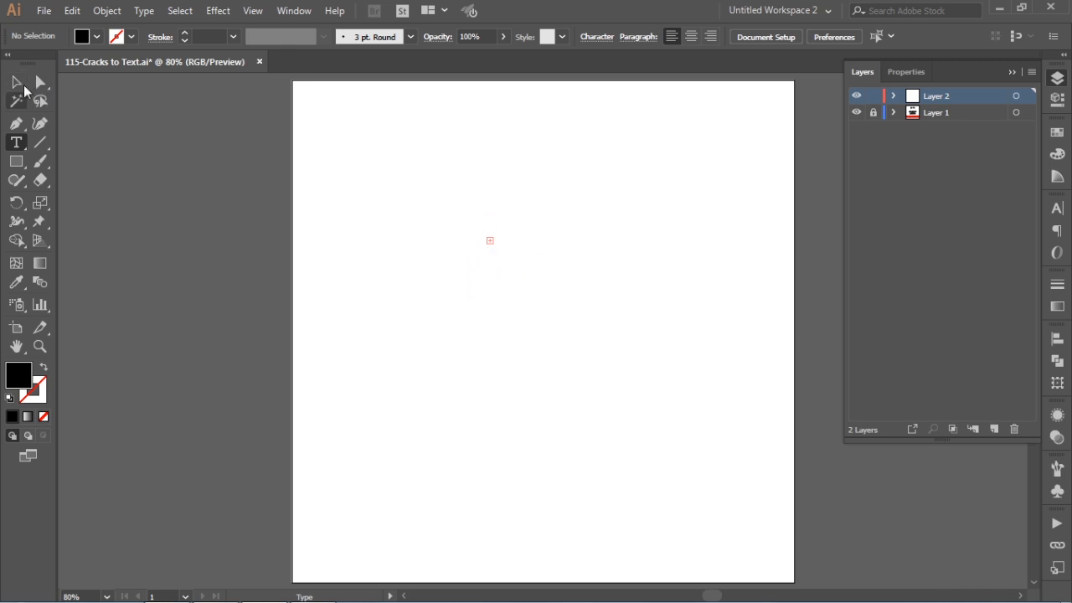
left_click(433, 175)
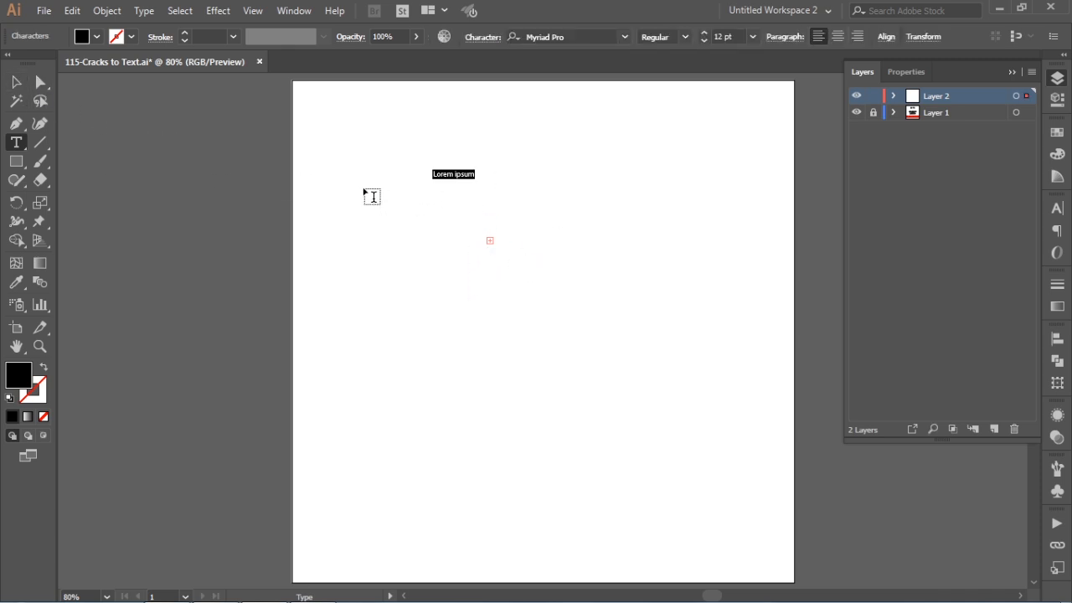
type("GRAPHIC")
key("Escape")
Delete the stray empty text point and scale the GRAPHIC text up to about 51 pt
left_click_drag(334, 327, 632, 217)
key("Delete")
left_click(452, 178)
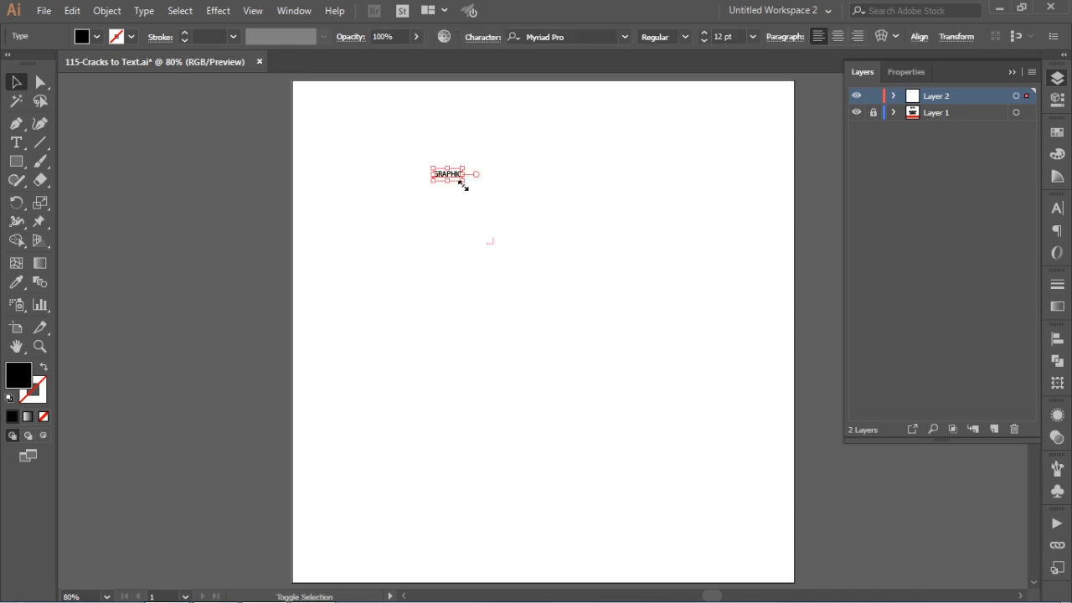
left_click_drag(462, 185, 563, 201)
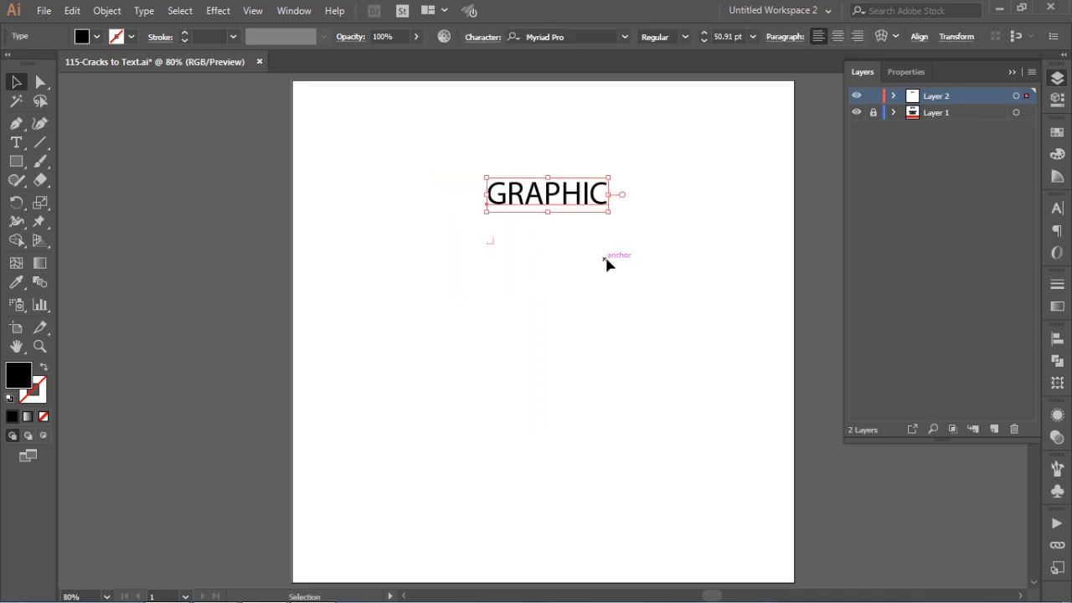
Set the GRAPHIC text in Century Gothic Bold and shift it slightly down toward the artboard's horizontal centre
left_click(625, 39)
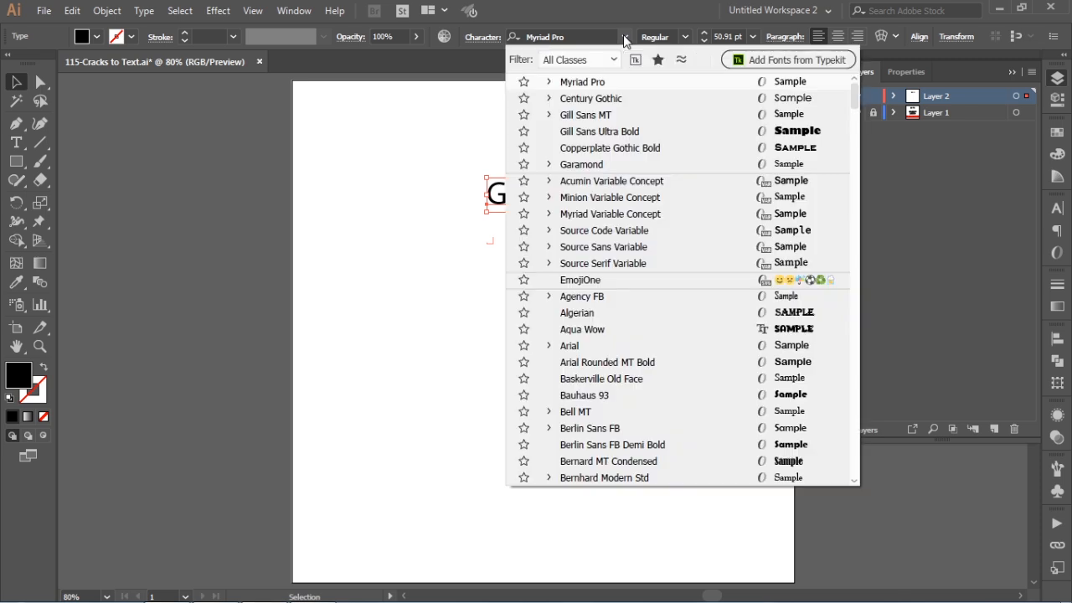
left_click(610, 98)
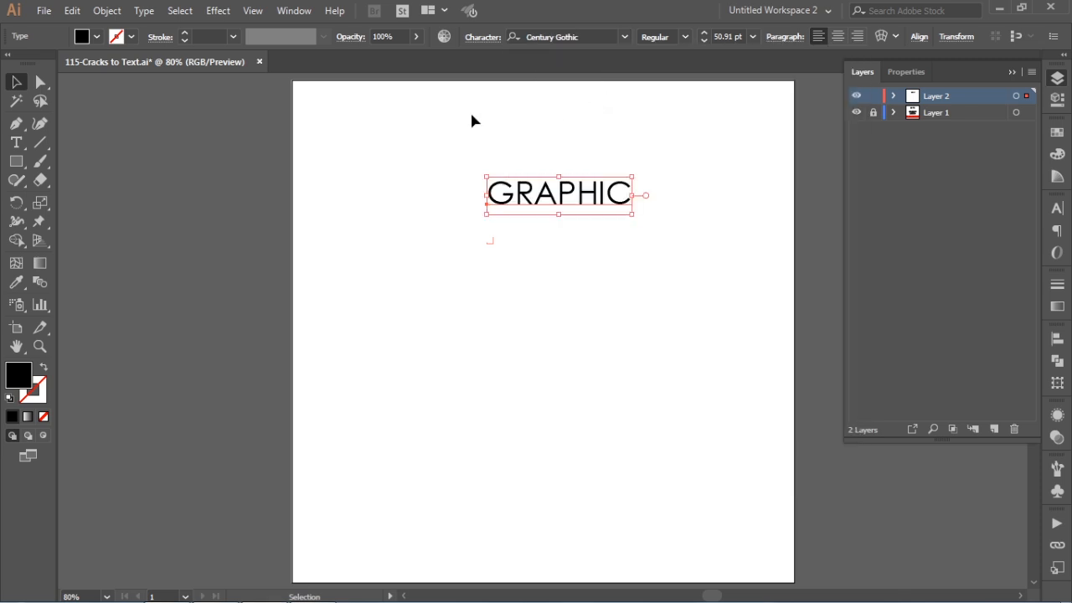
left_click(499, 164)
left_click_drag(537, 197, 509, 212)
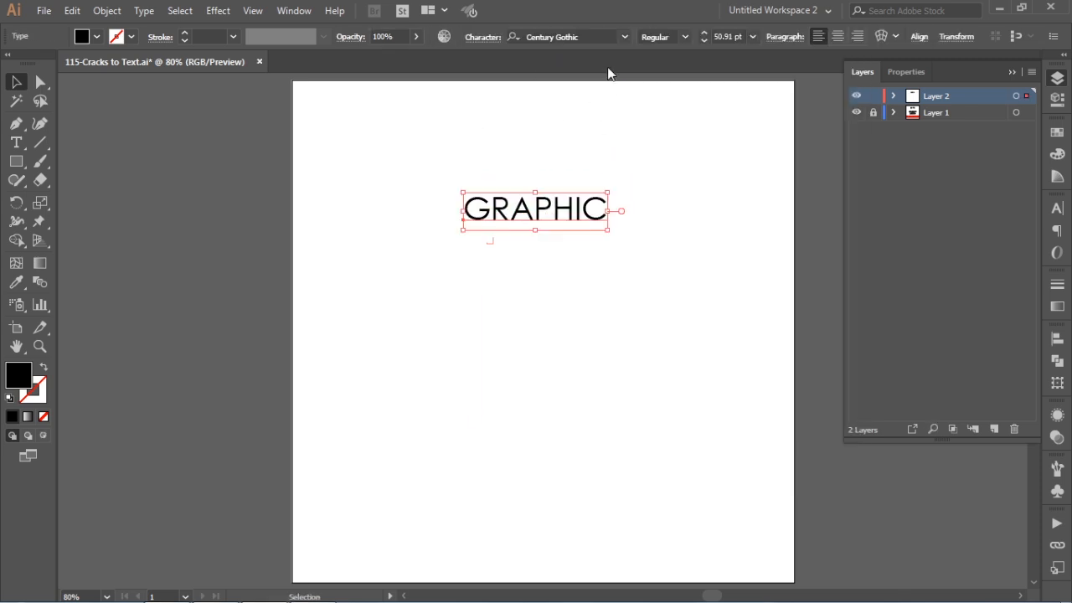
left_click(685, 36)
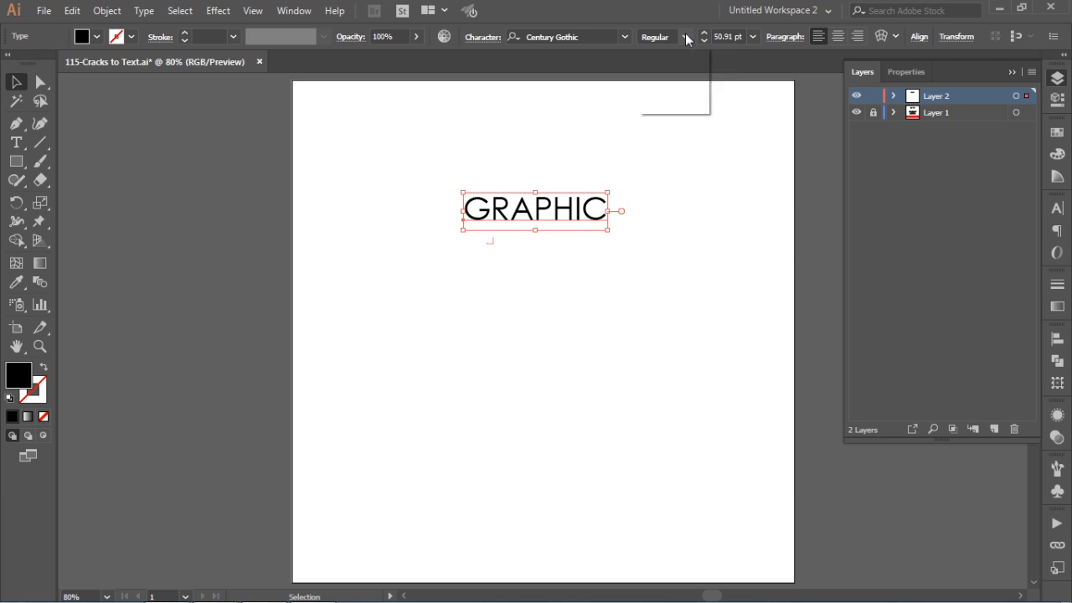
left_click(665, 89)
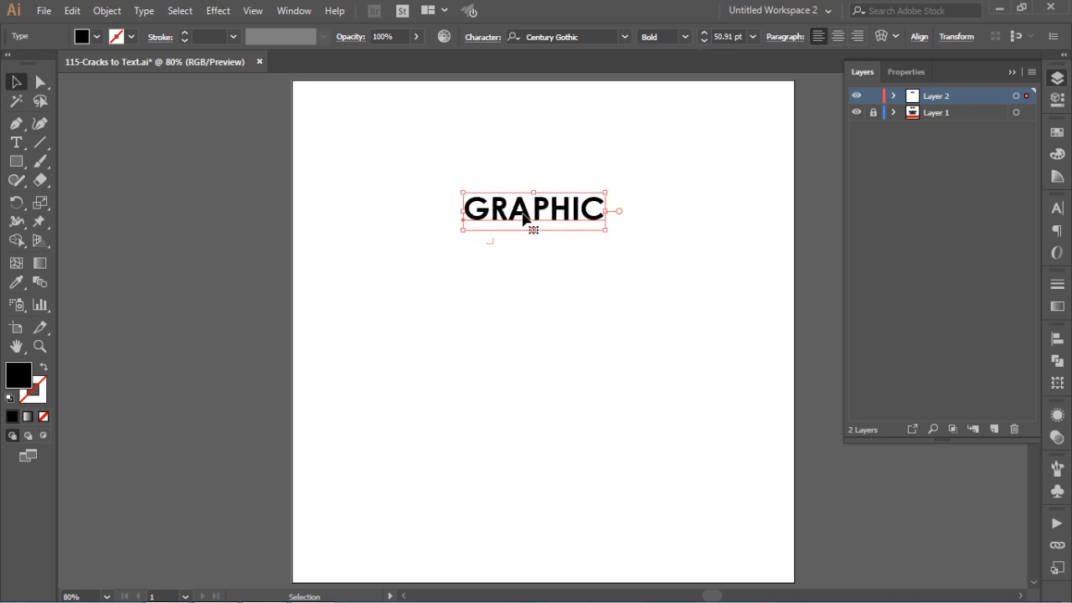
Convert the GRAPHIC text to outlines and nudge the resulting group slightly up and to the right
key("ctrl+space")
left_click_drag(419, 145, 636, 271)
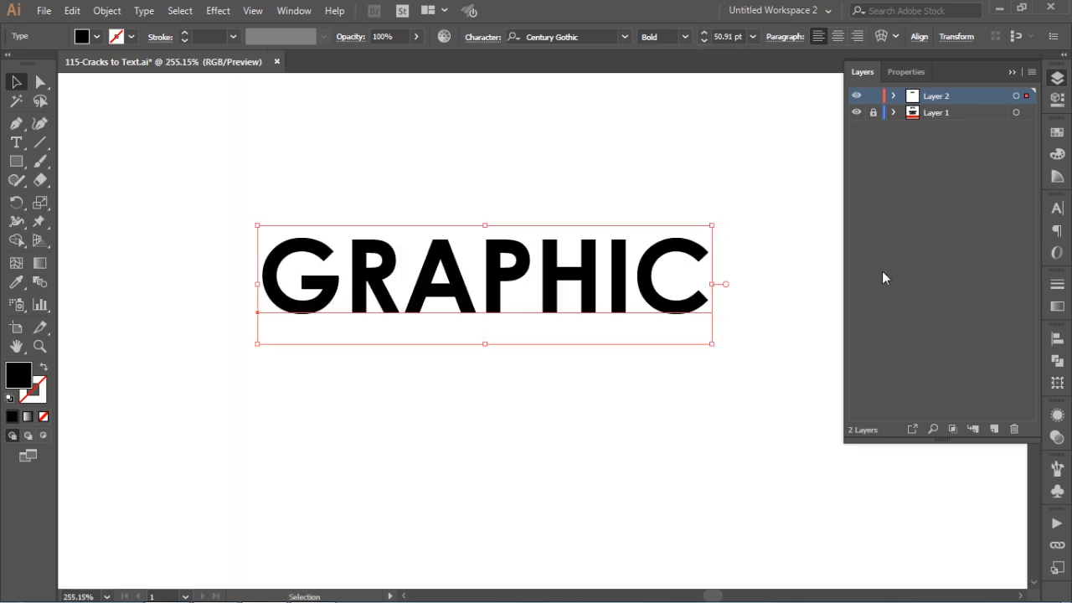
left_click(1056, 78)
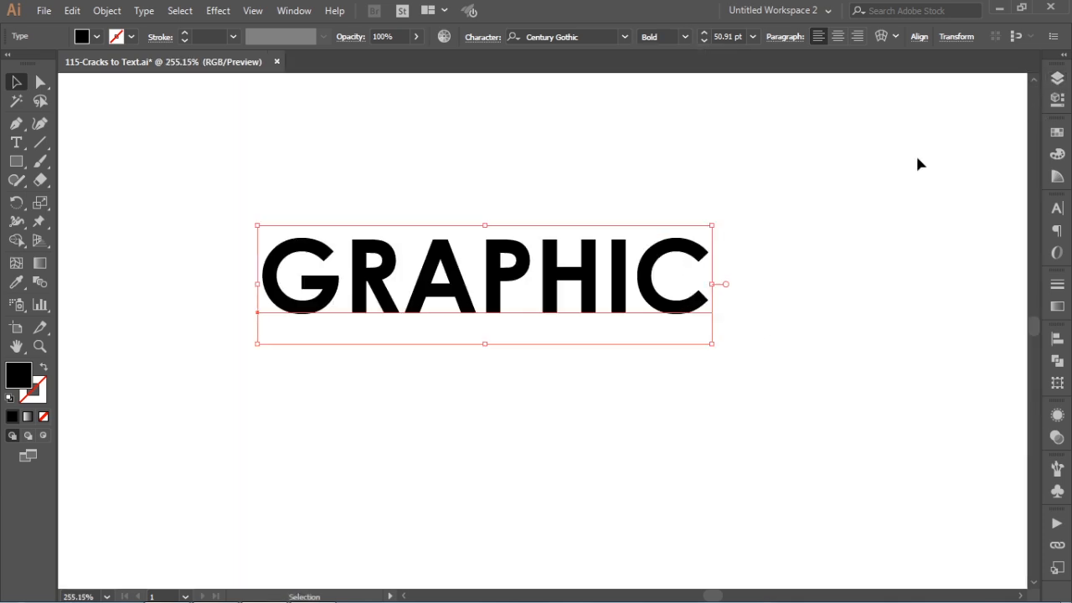
right_click(494, 296)
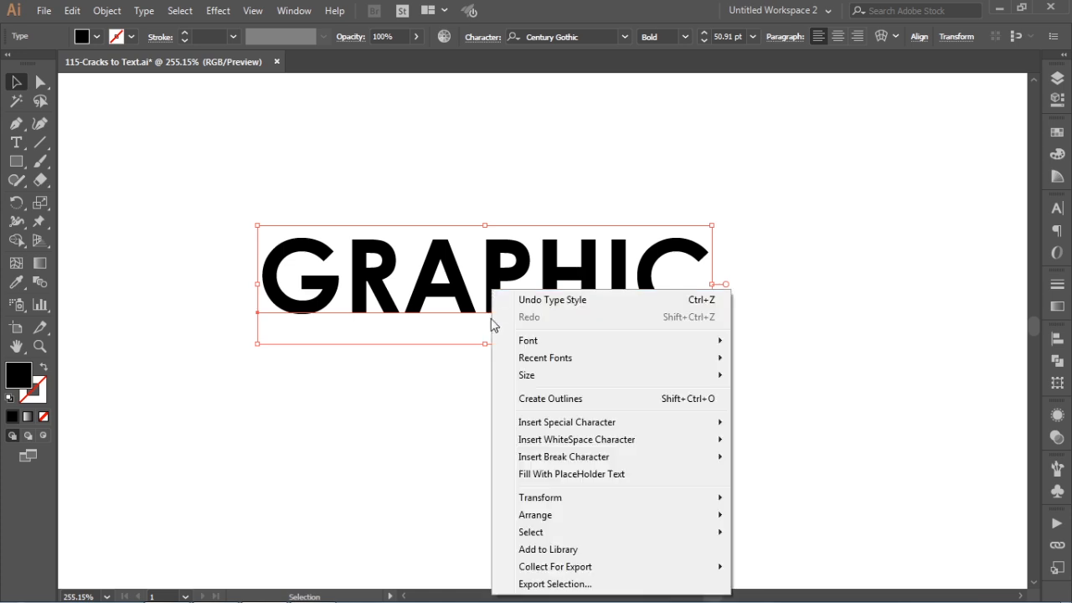
left_click(570, 403)
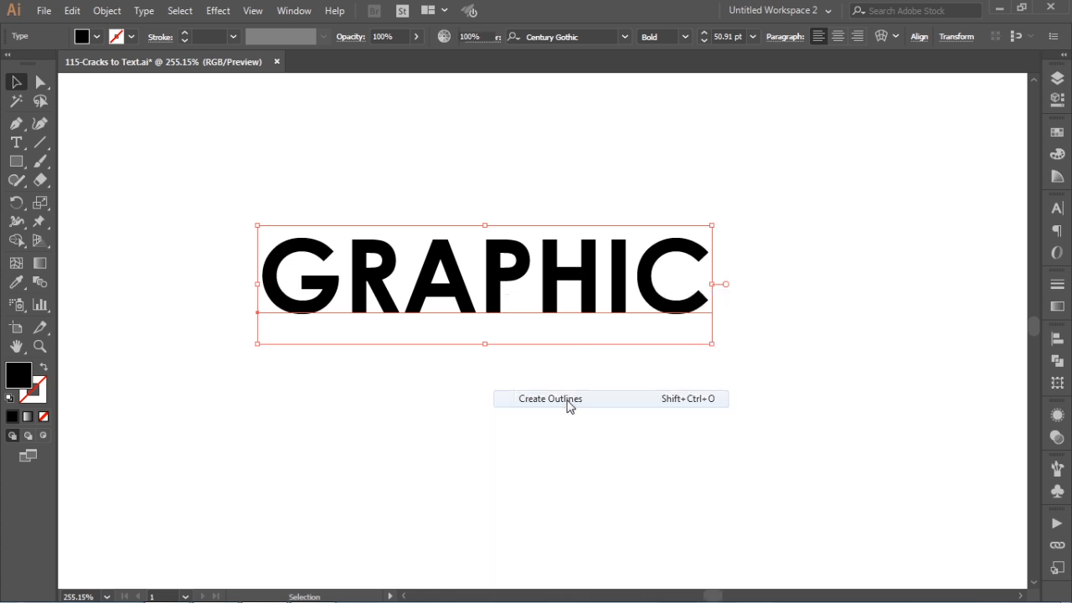
left_click_drag(493, 288, 517, 279)
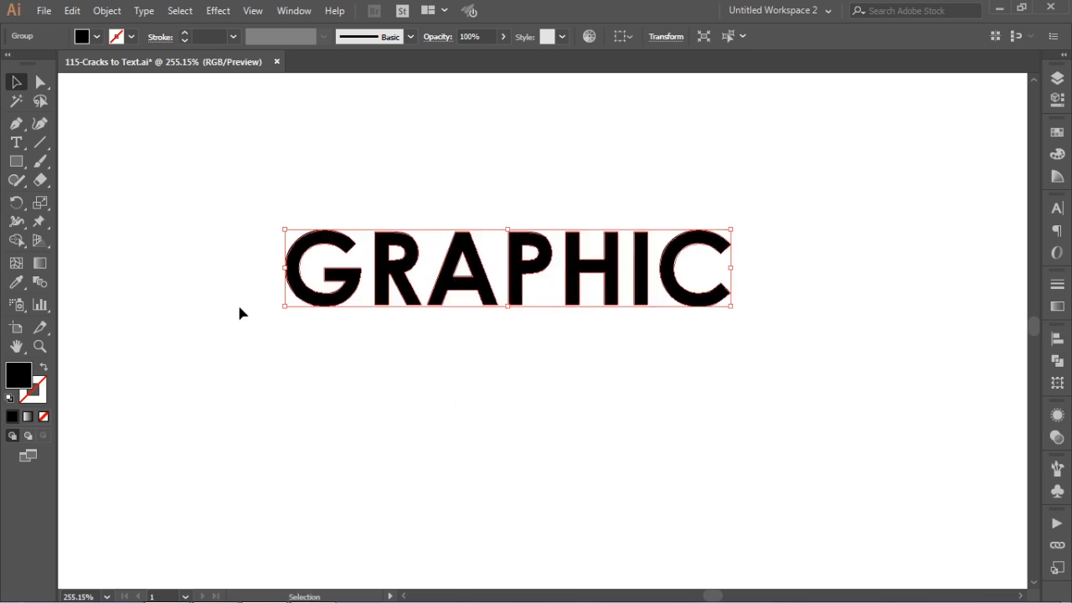
Create a 100 by 100 px polar grid below the lettering with 0 concentric dividers and 20 radial dividers
left_click(40, 144)
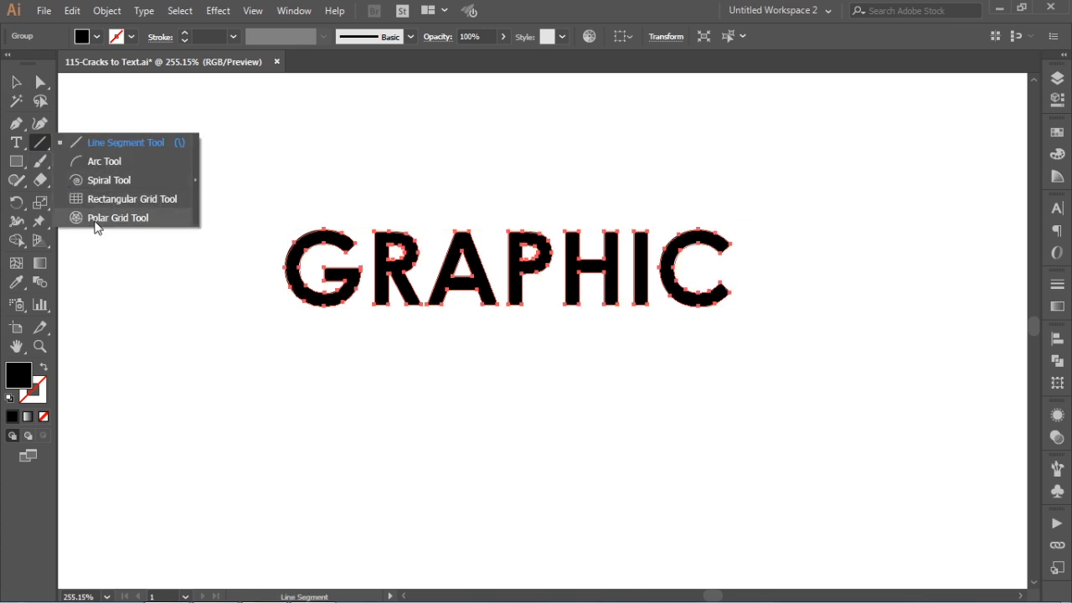
left_click(98, 218)
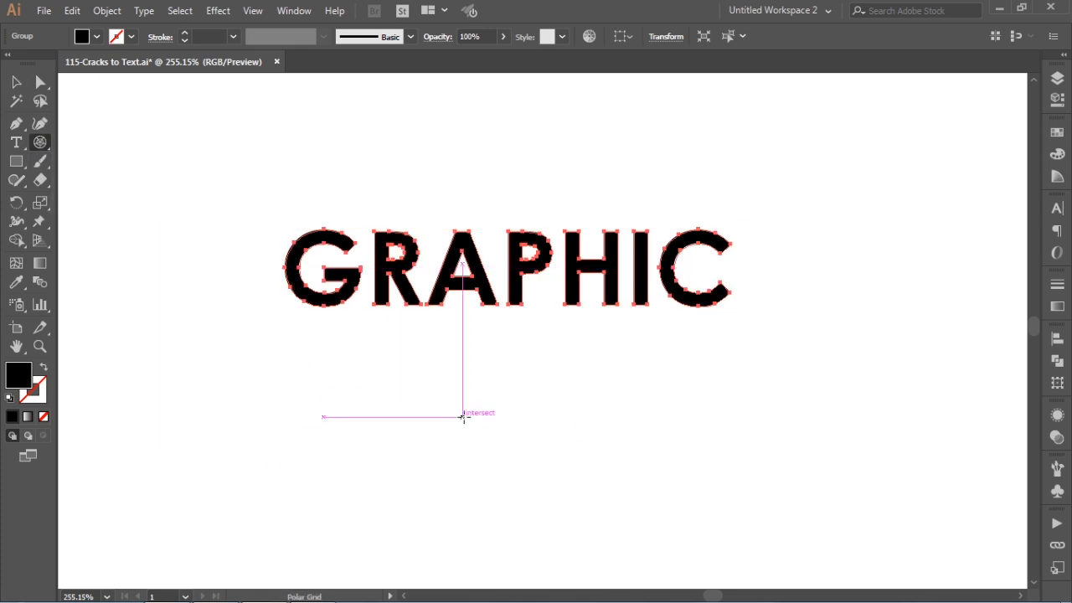
left_click(462, 416)
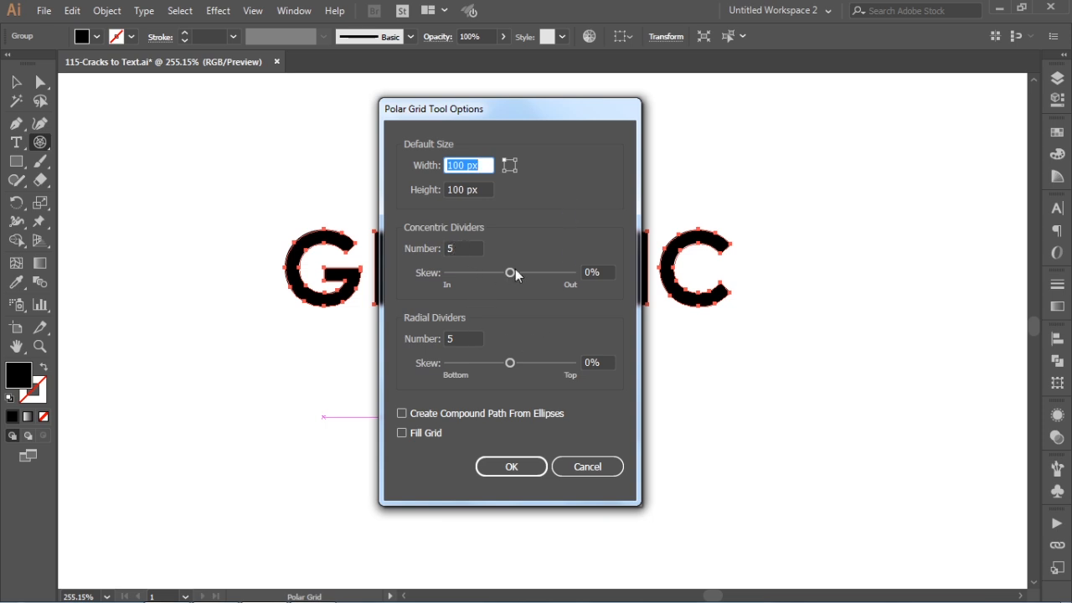
key("Tab")
key("Tab")
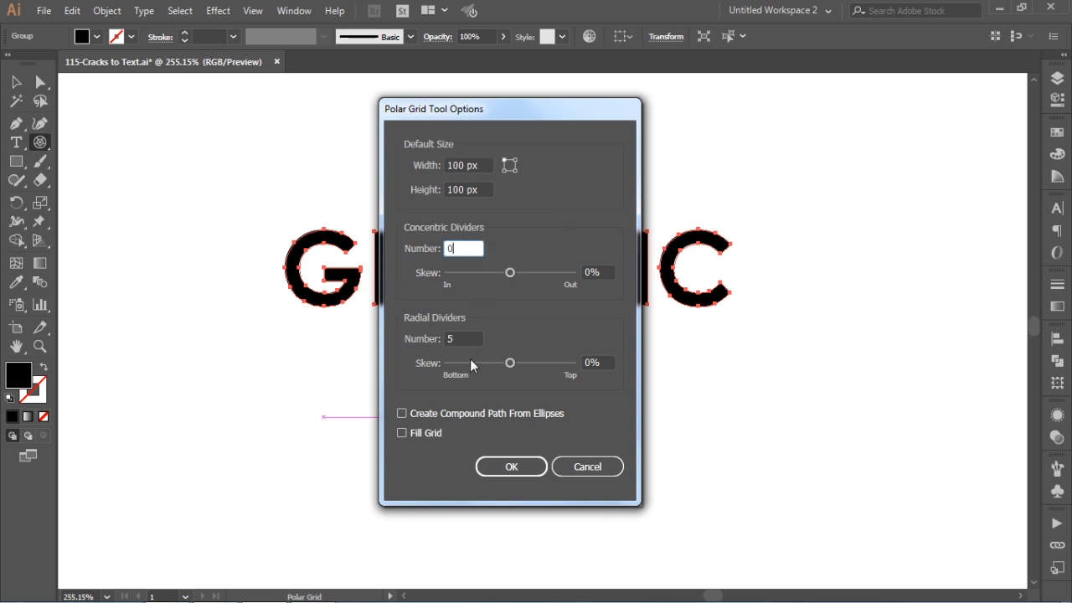
left_click(470, 337)
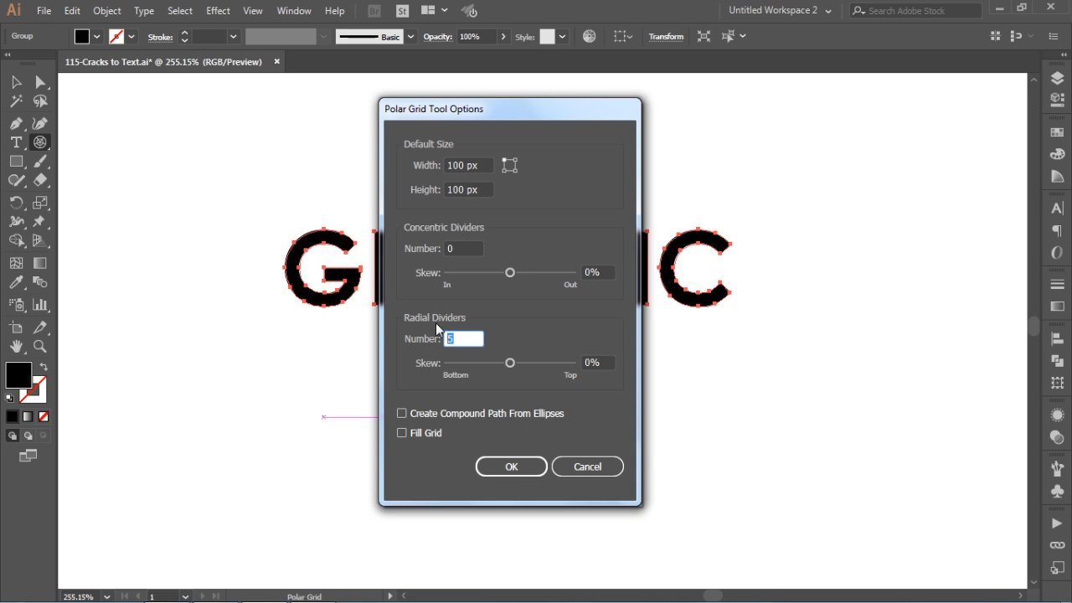
type("20")
left_click(519, 467)
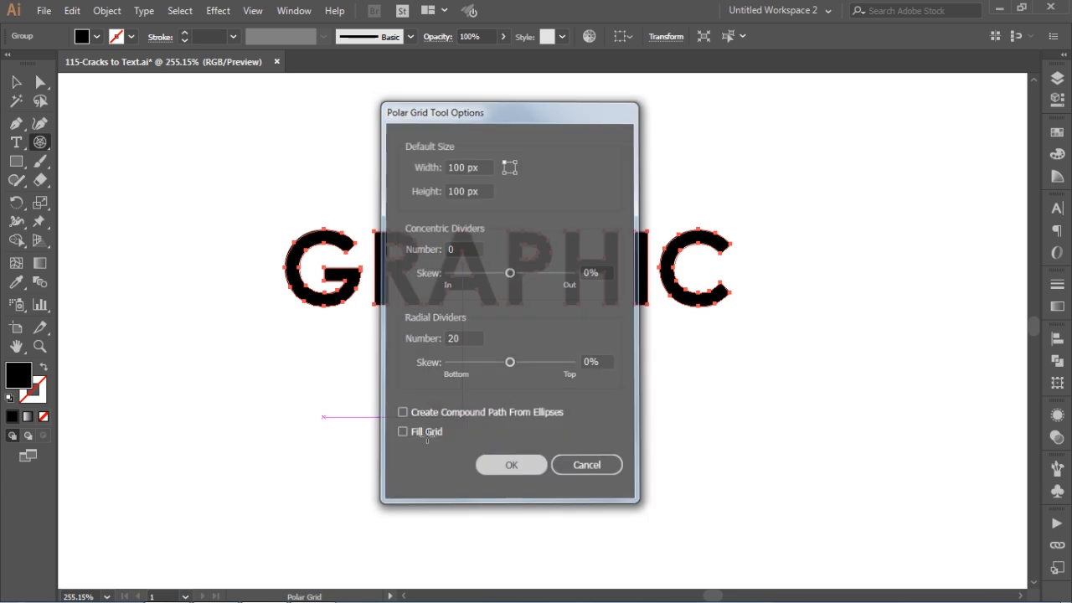
Give the polar grid a black stroke and place its centre over the middle of the GRAPHIC lettering
left_click(15, 81)
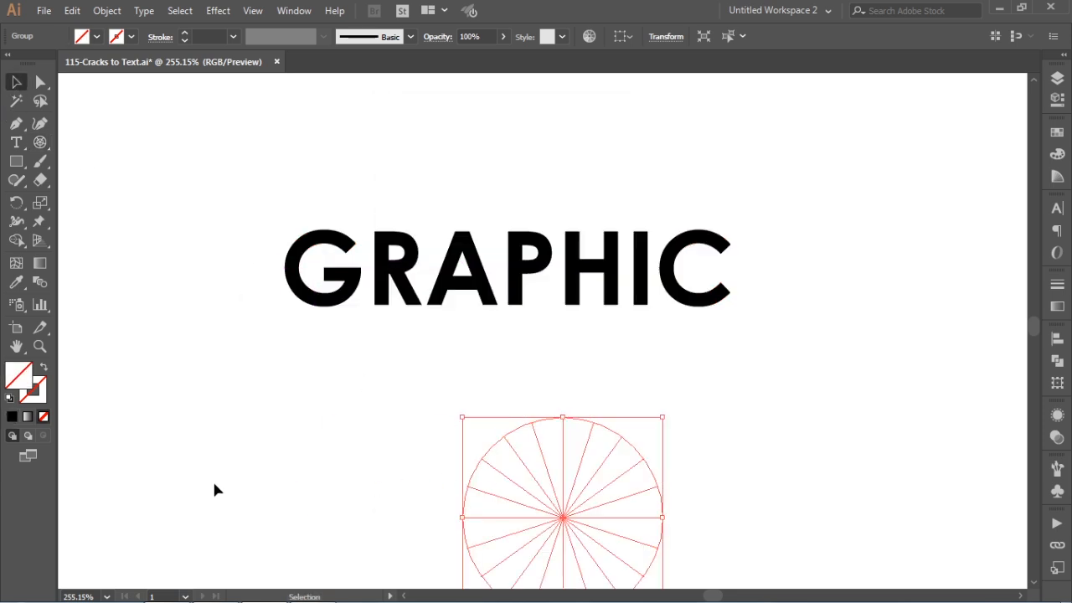
left_click(41, 398)
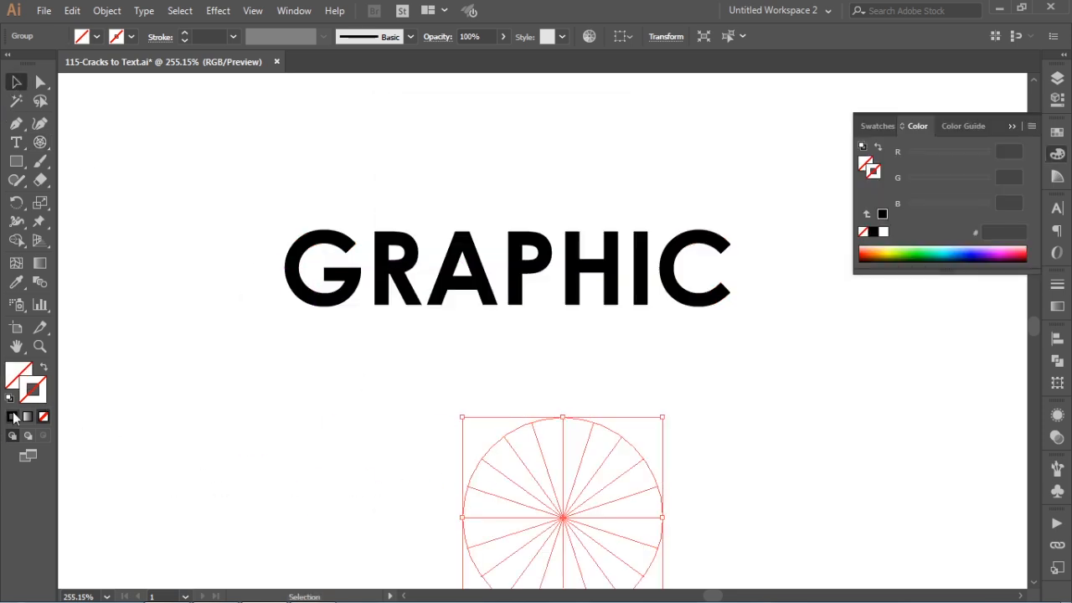
left_click(13, 417)
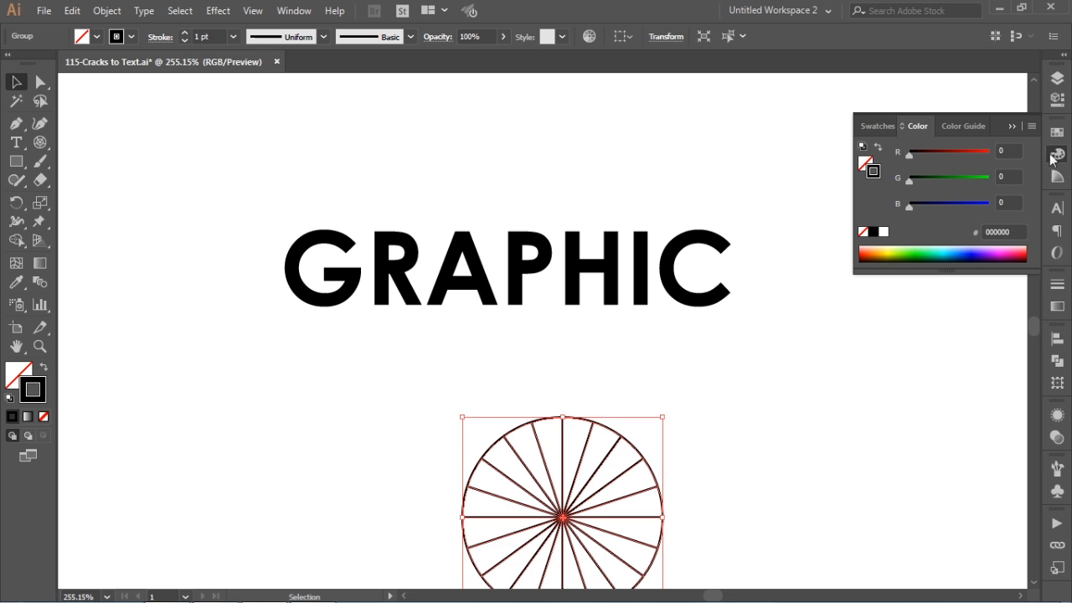
left_click_drag(559, 513, 498, 264)
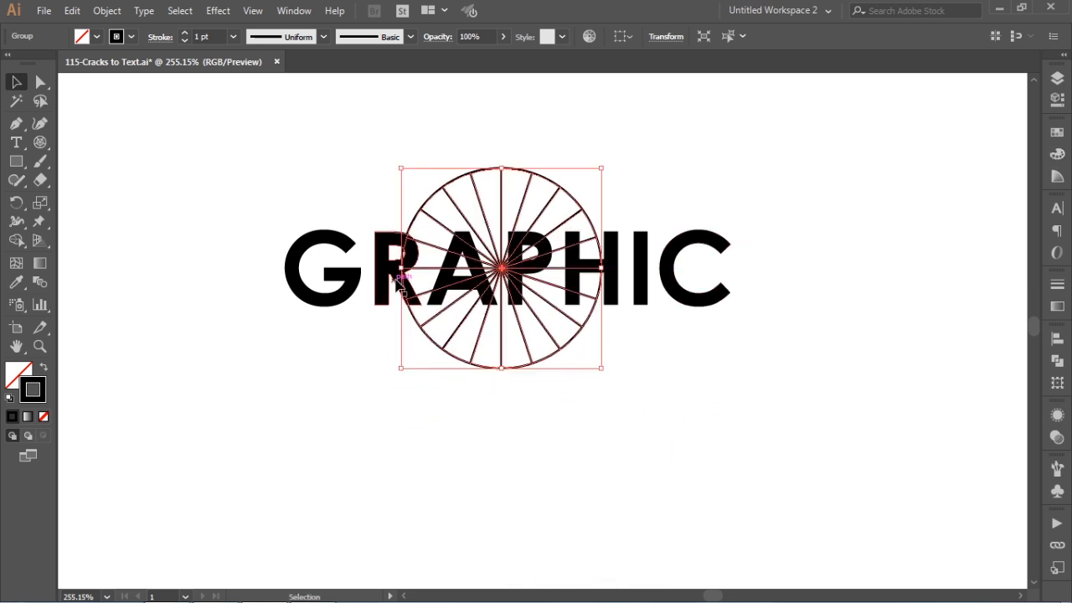
Stretch the polar grid from its centre into a wide ellipse enclosing the whole word, and shift it slightly up and left
left_click_drag(601, 268, 740, 268)
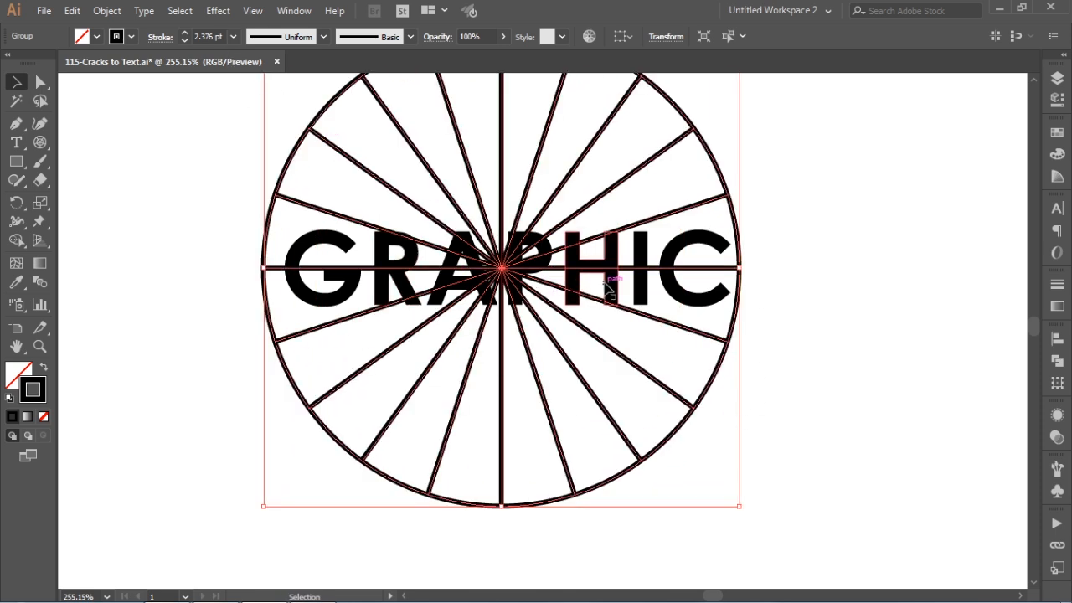
left_click_drag(502, 506, 501, 421)
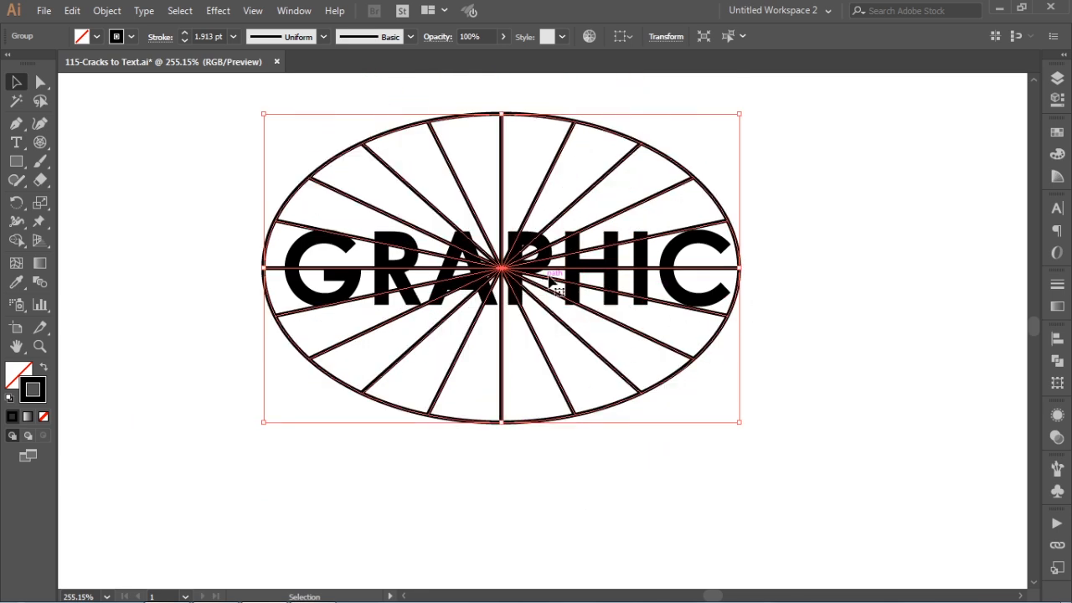
mouse_move(505, 424)
left_mouse_down()
mouse_move(501, 399)
mouse_move(503, 407)
left_mouse_up()
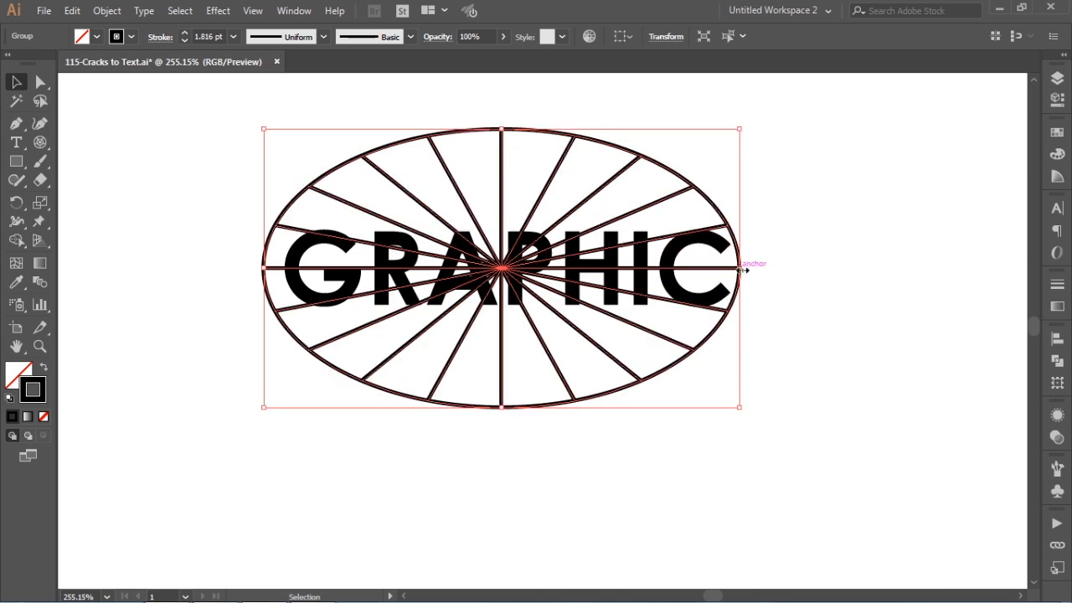
left_click_drag(740, 269, 749, 267)
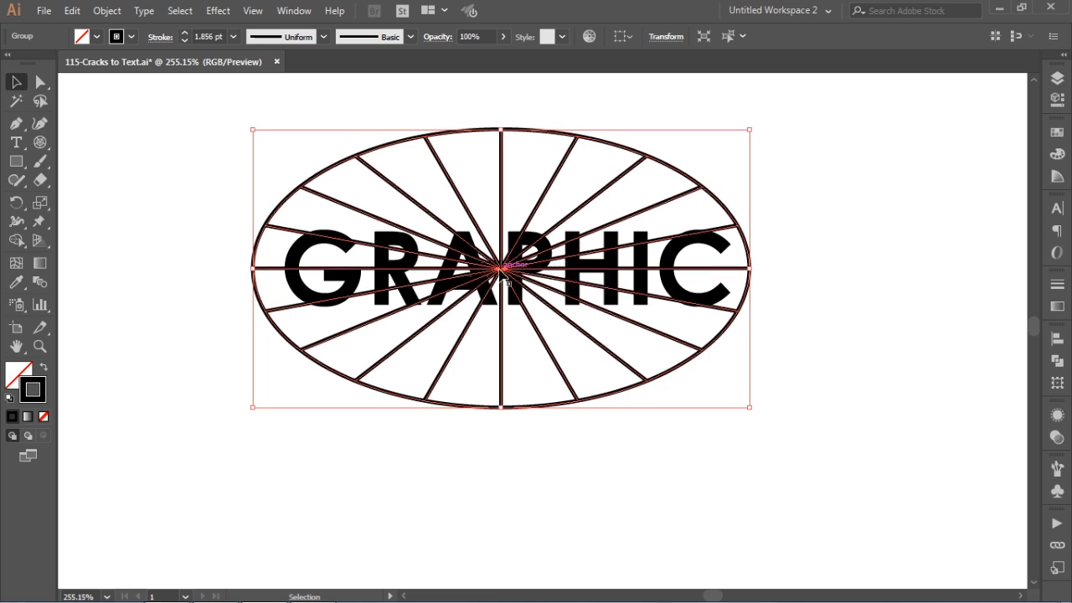
left_click_drag(502, 269, 494, 264)
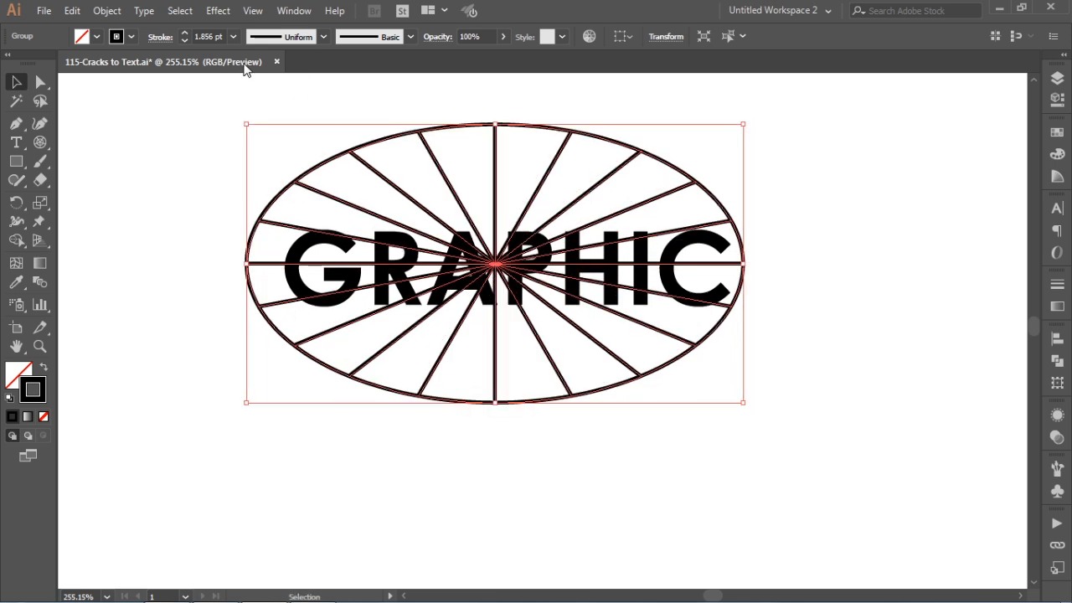
Set the polar grid's stroke weight to 1 pt and deselect it
left_click(233, 36)
left_click(266, 118)
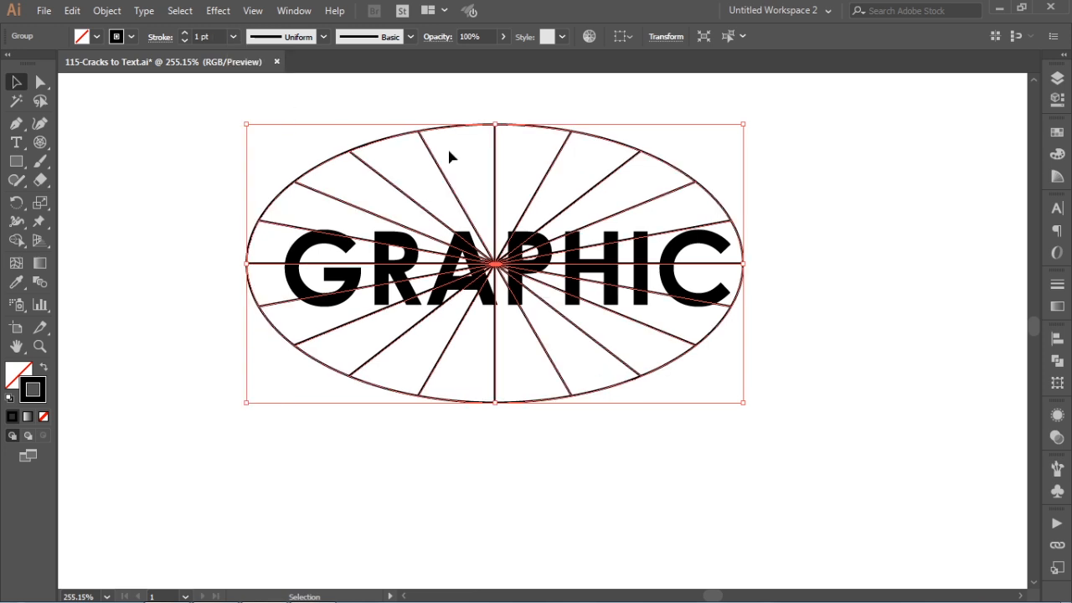
left_click(841, 183)
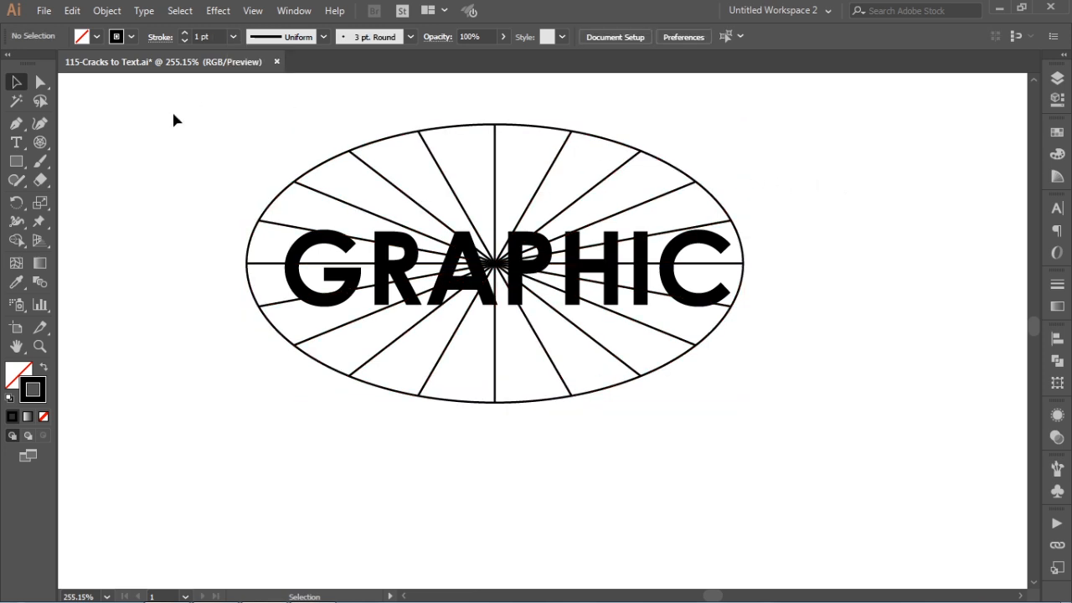
Divide the GRAPHIC lettering with the polar grid using Pathfinder Divide, and apply Trim to the result
left_click_drag(219, 92, 816, 452)
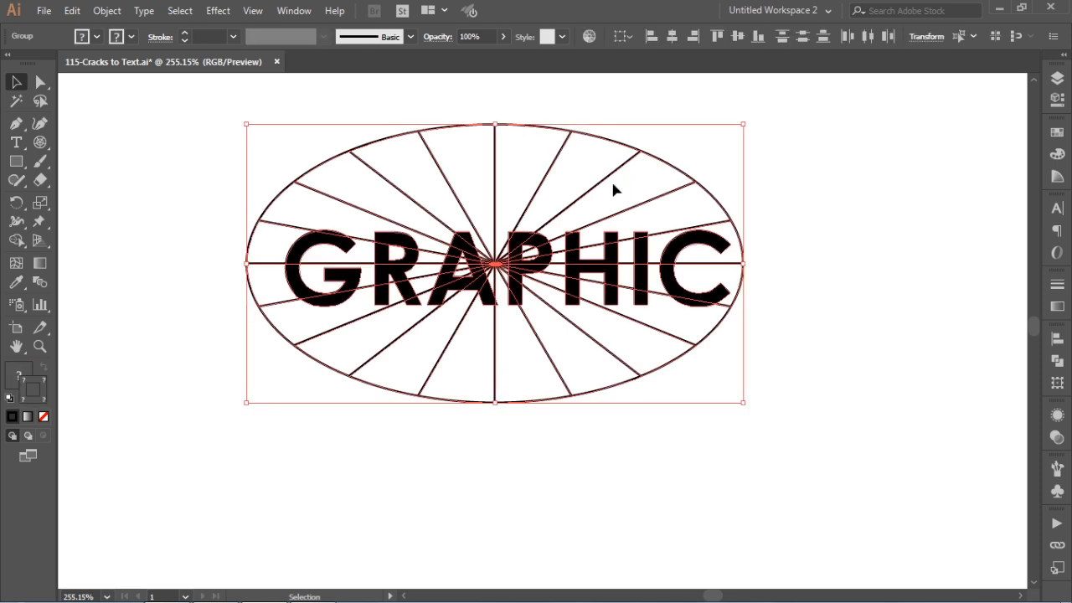
left_click(1057, 362)
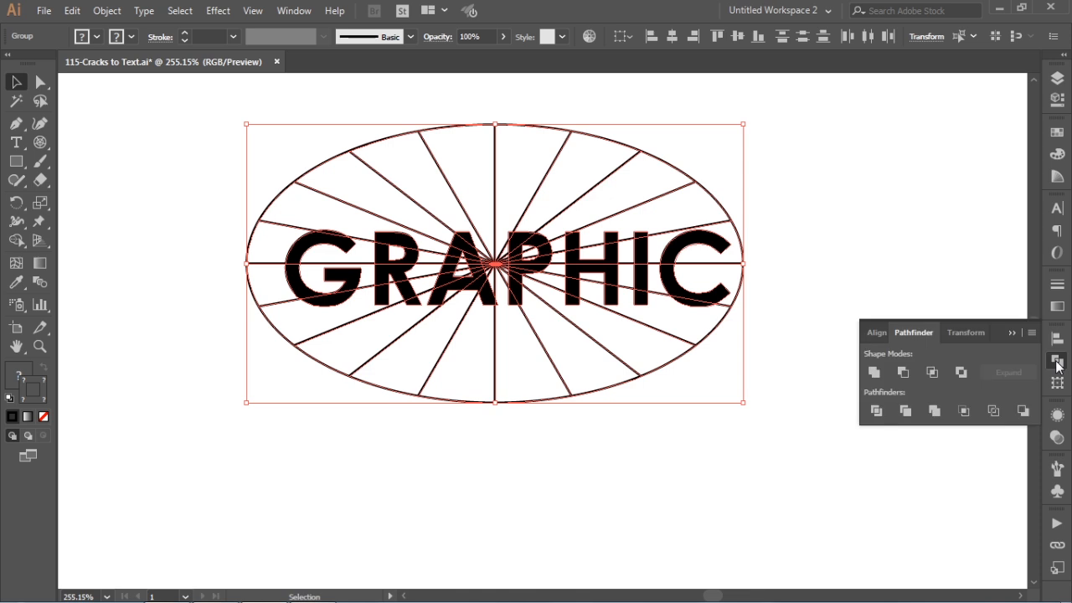
left_click(876, 417)
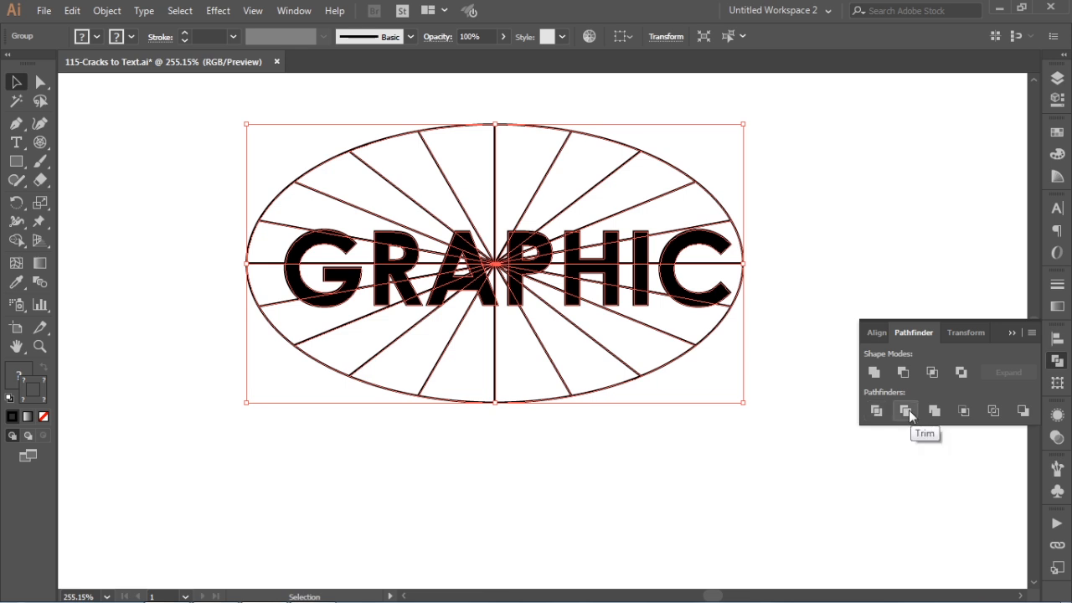
left_click(907, 409)
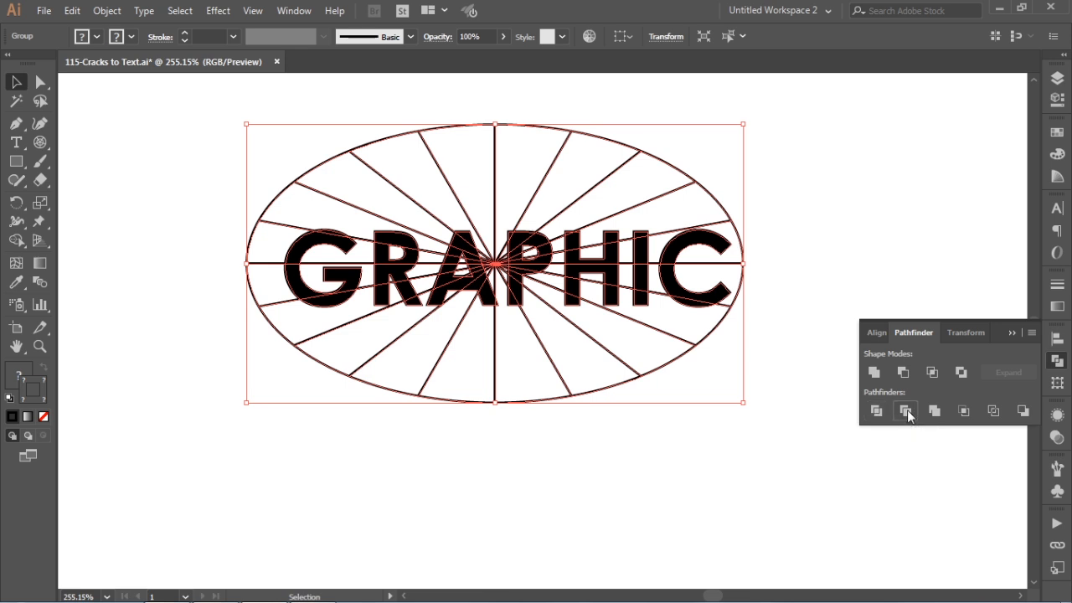
left_click(1056, 361)
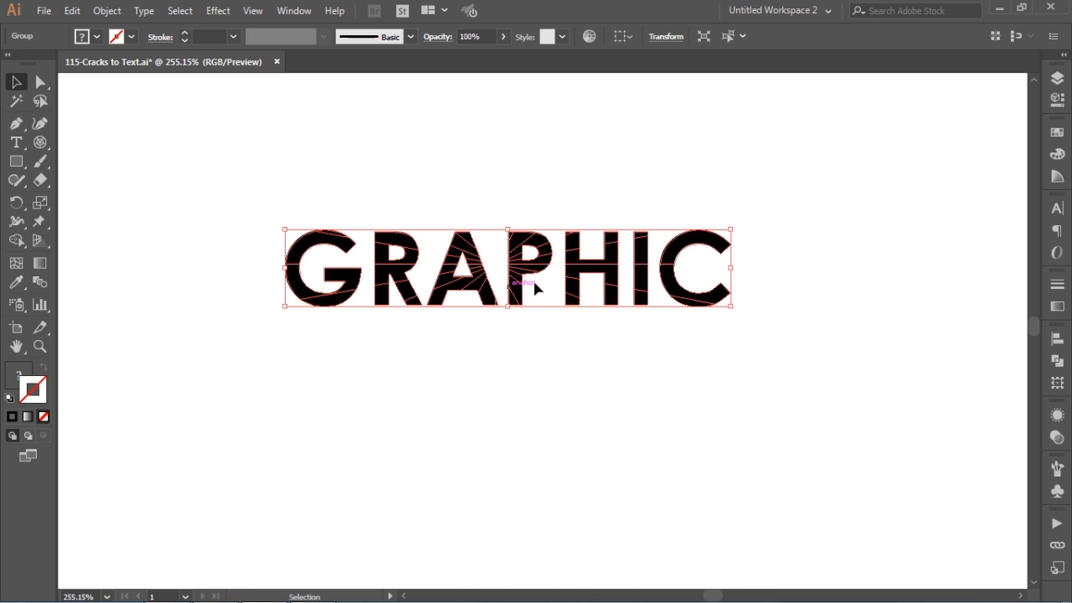
Ungroup the trimmed pieces, and test the separation by moving the upper piece of the C and undoing that move
right_click(448, 262)
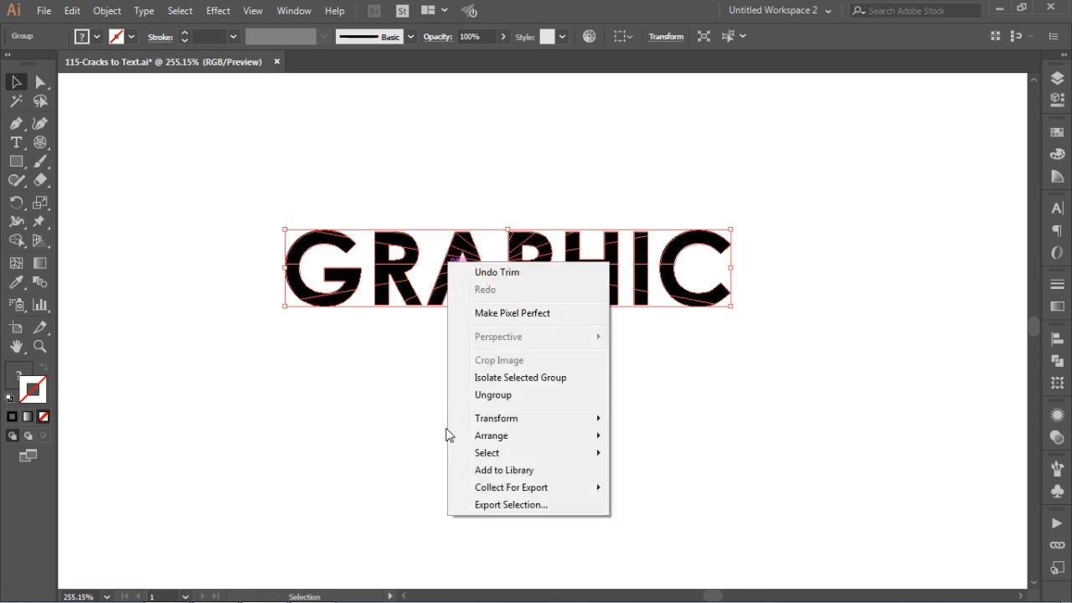
left_click(502, 394)
left_click(770, 327)
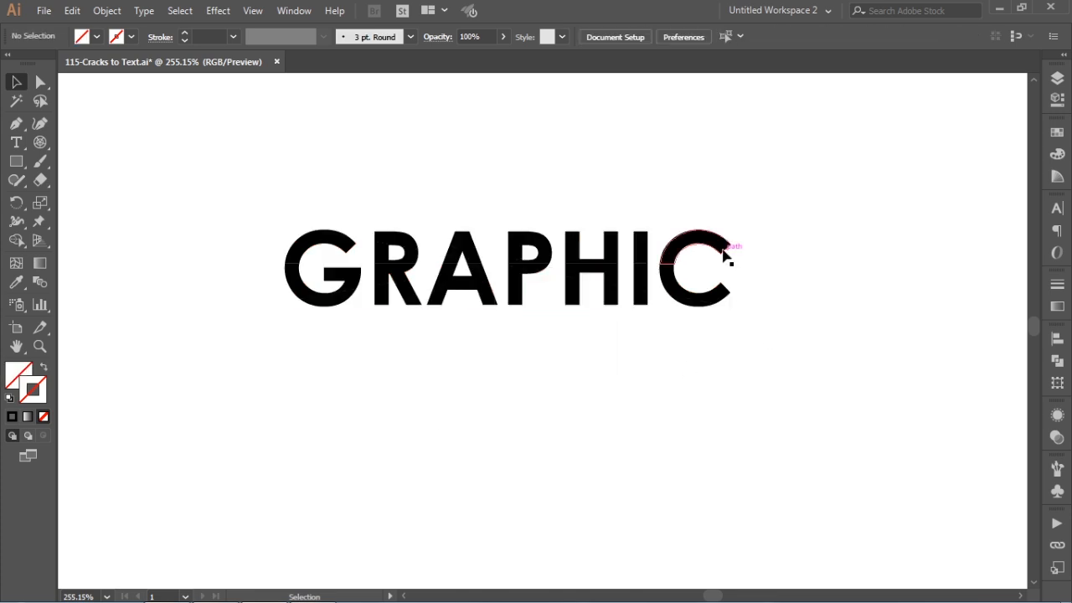
left_click_drag(725, 256, 748, 239)
key("ctrl+z")
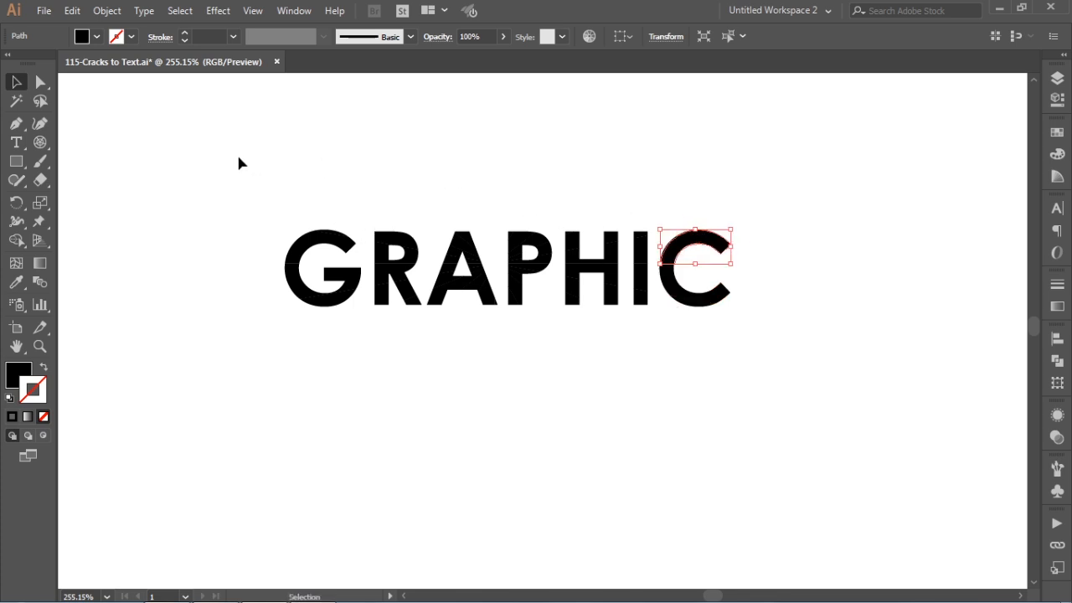
Start Transform Each on all the letter pieces with the horizontal and vertical scale set to 95%
left_click_drag(238, 191, 762, 321)
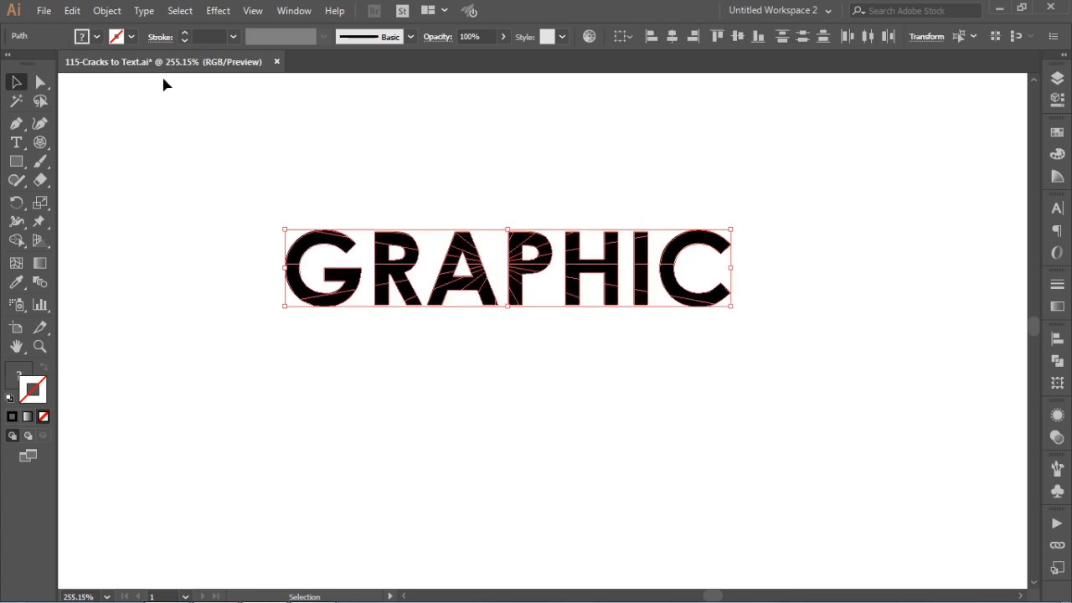
left_click(107, 12)
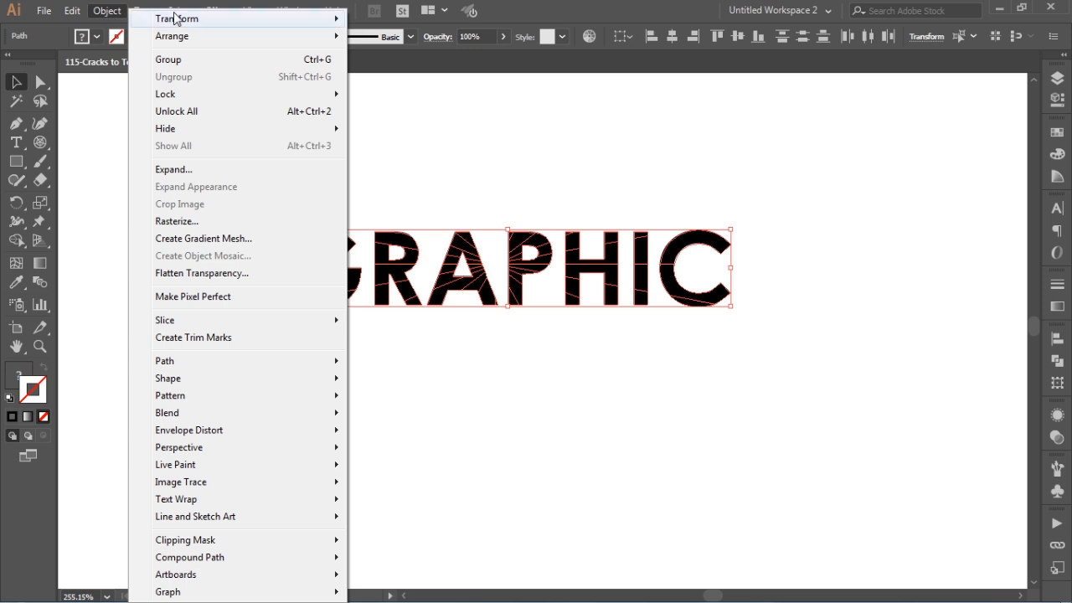
mouse_move(175, 18)
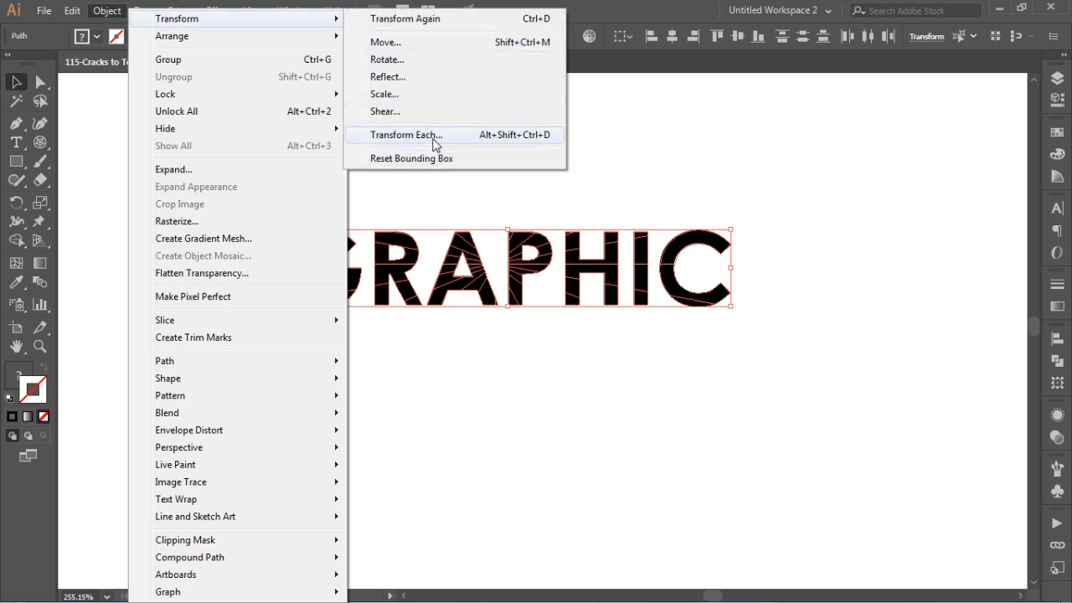
left_click(406, 134)
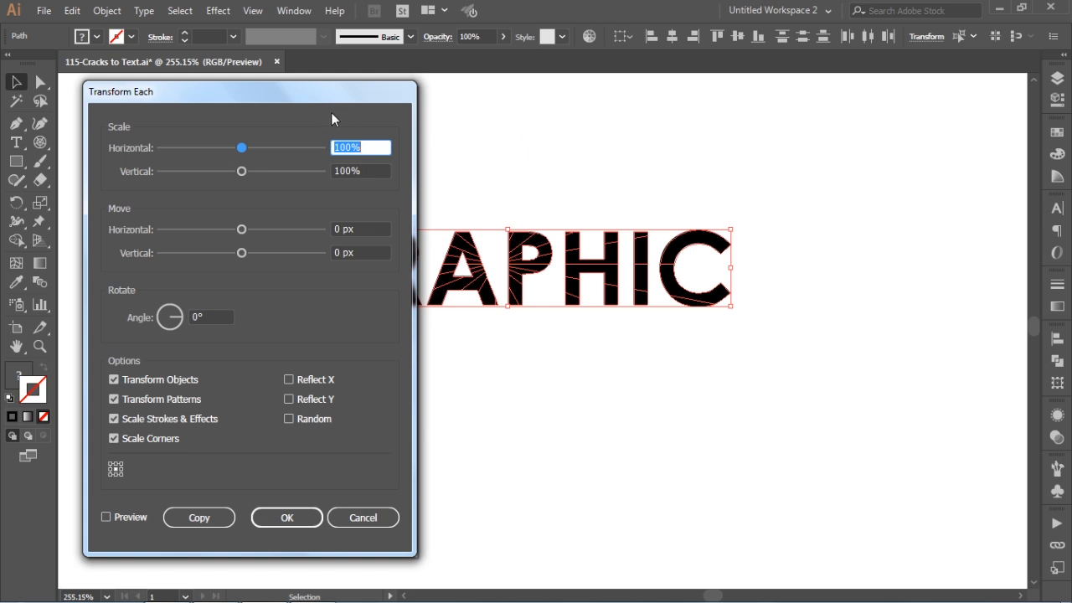
key("Tab")
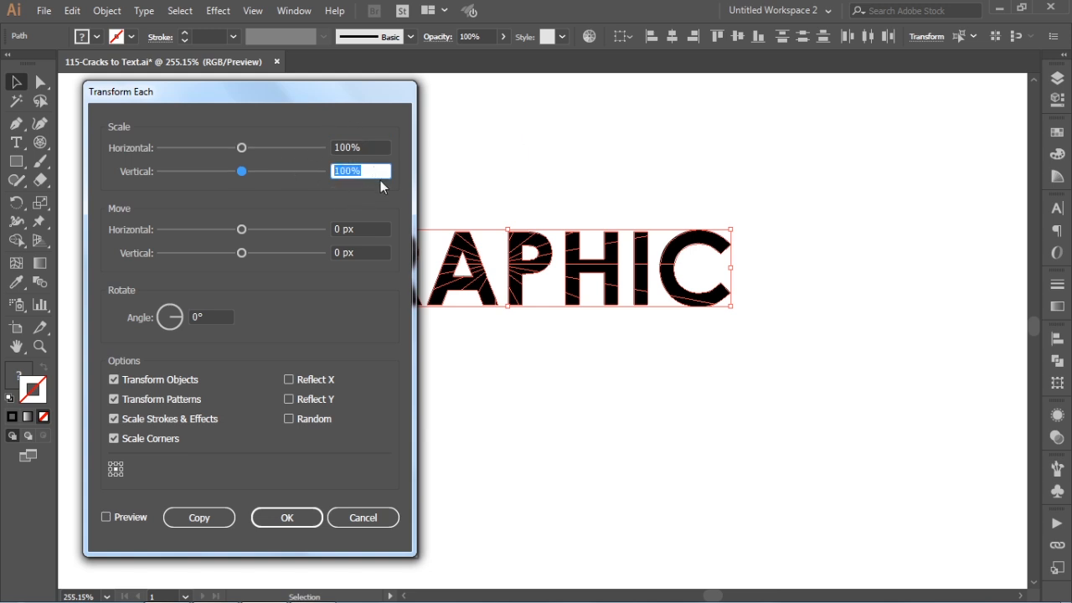
type("90")
double_click(357, 172)
type("95")
key("shift+Tab")
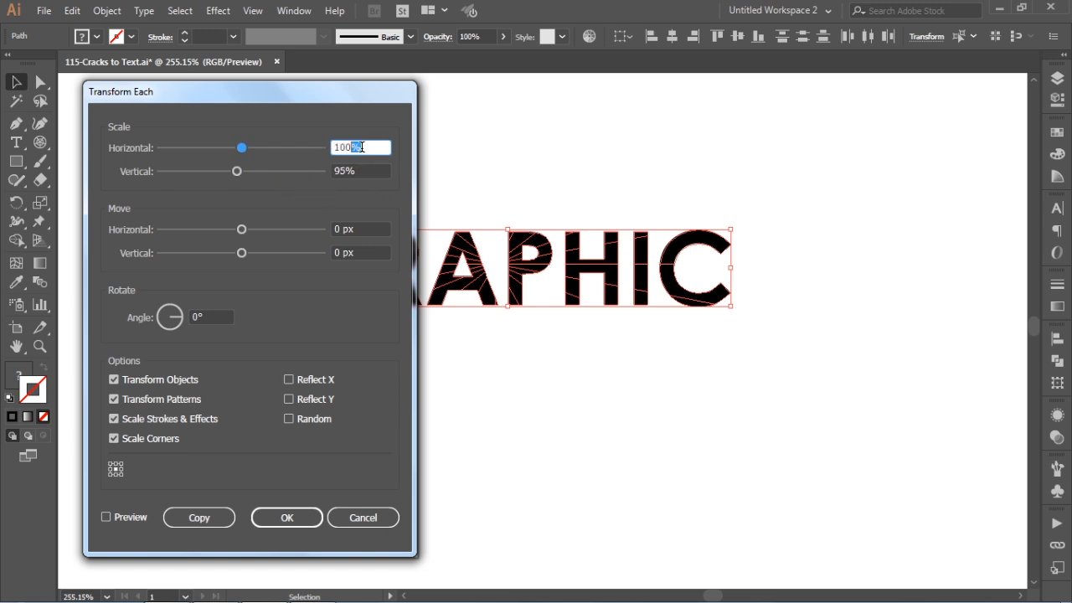
type("95")
Set the horizontal and vertical move to 5 px, and turn on Random and Preview with the lettering uncovered
double_click(356, 229)
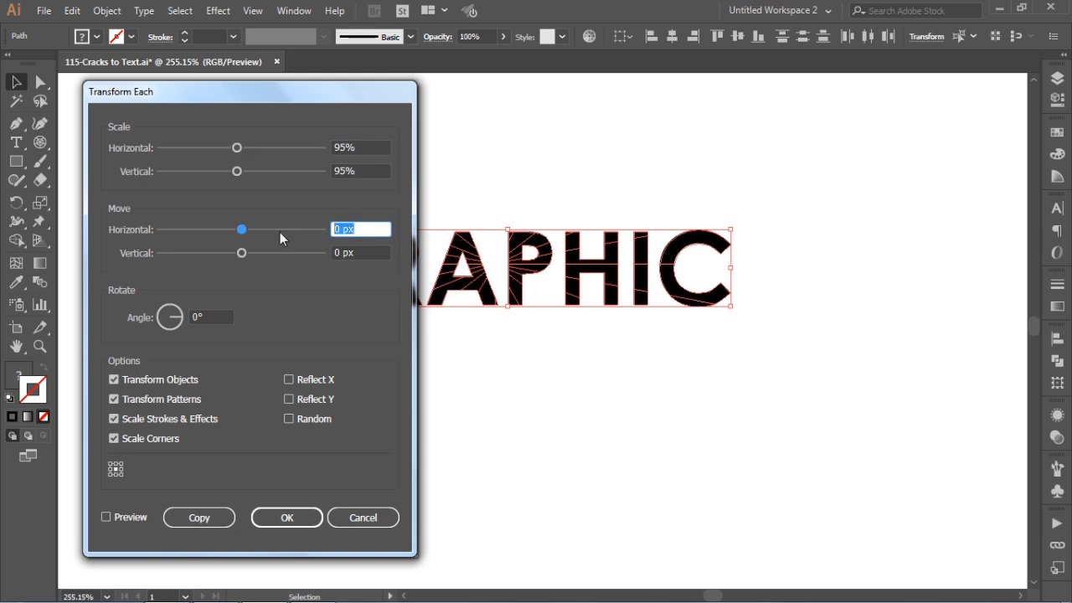
type("5")
key("Tab")
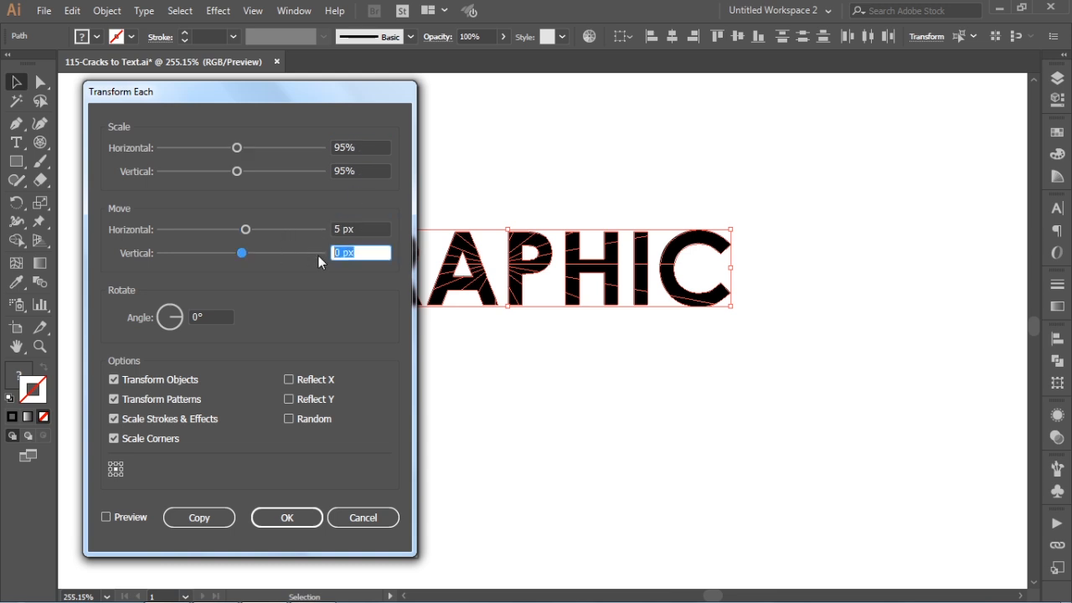
type("5")
left_click(288, 418)
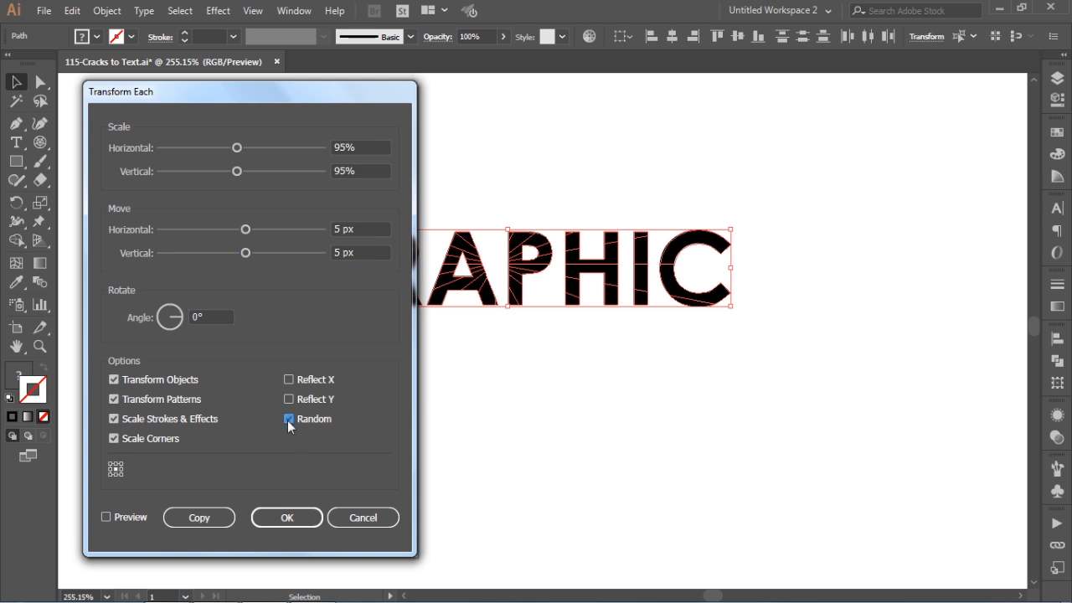
left_click(106, 516)
left_click_drag(308, 101, 880, 107)
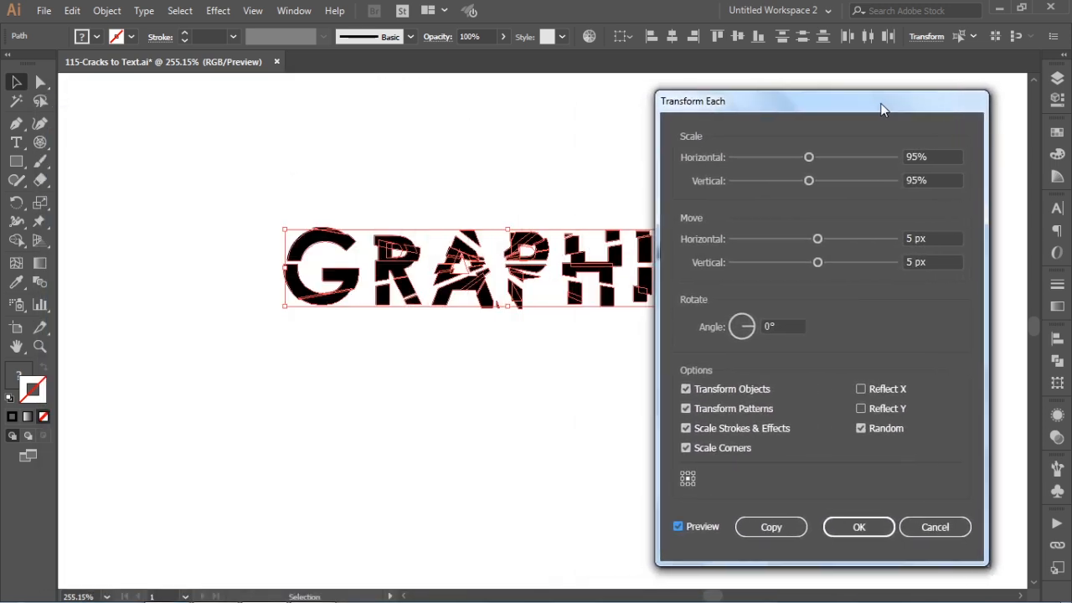
Set the horizontal and vertical scale of the pieces to 99%
double_click(934, 157)
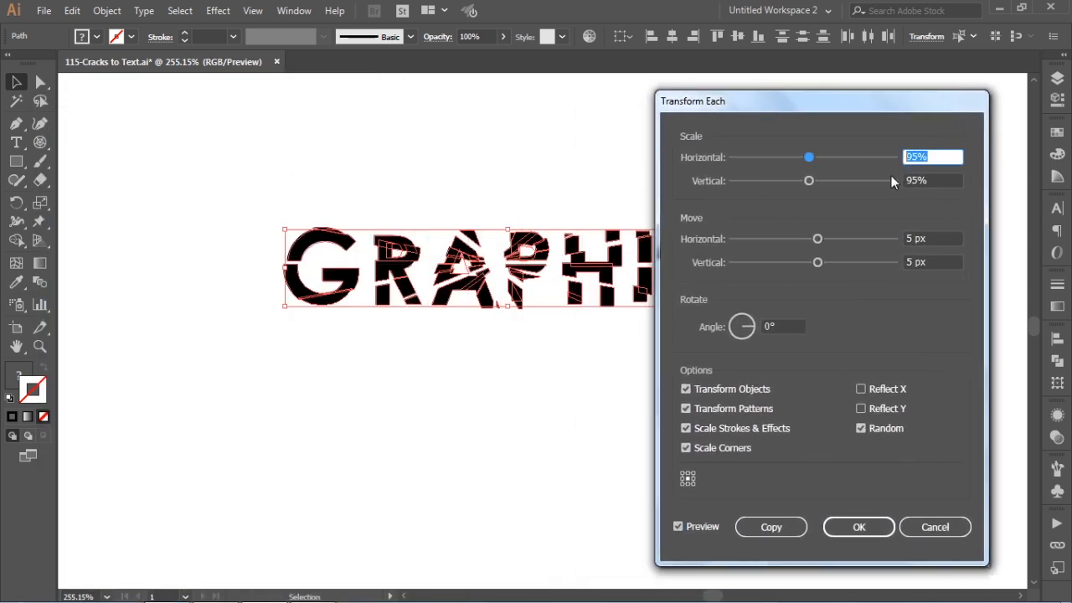
type("99")
left_click(937, 178)
left_click_drag(936, 177, 851, 178)
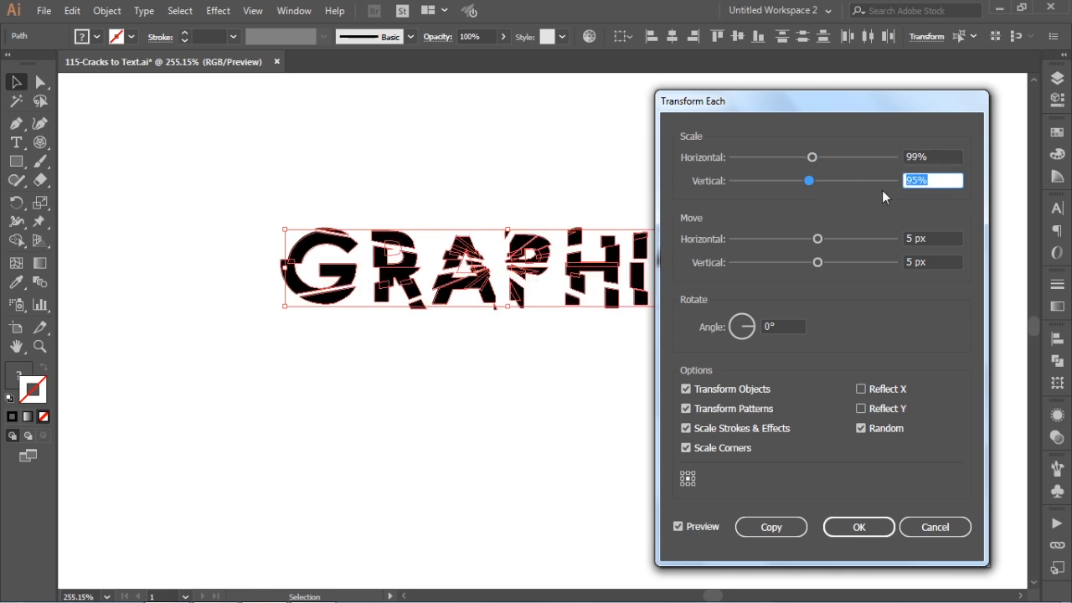
type("99")
Set the horizontal and vertical move of the pieces to 3 px
left_click(936, 258)
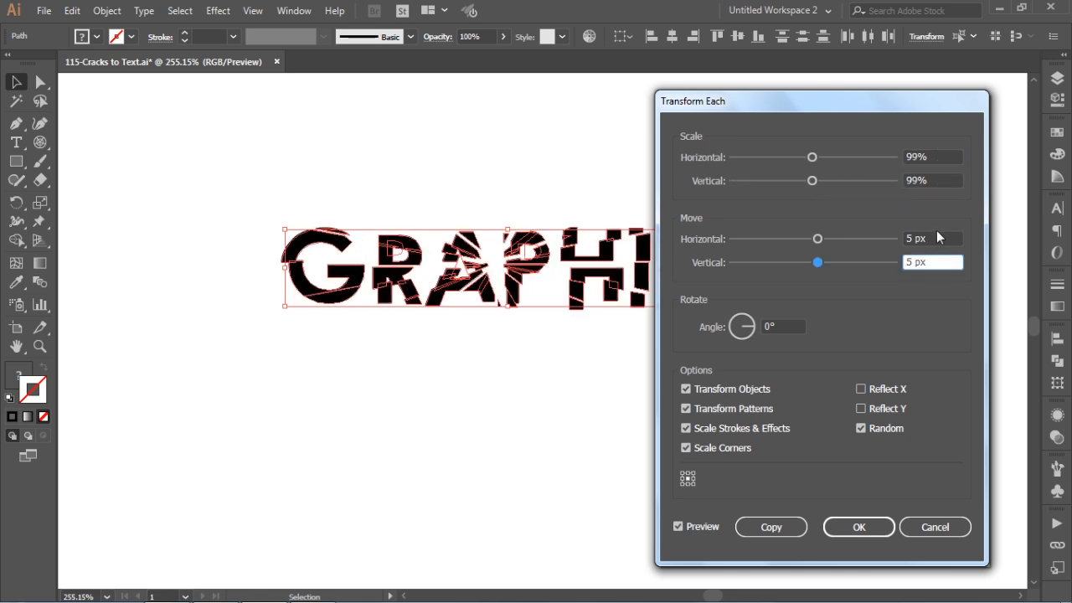
left_click(936, 237)
type("3")
left_click(937, 260)
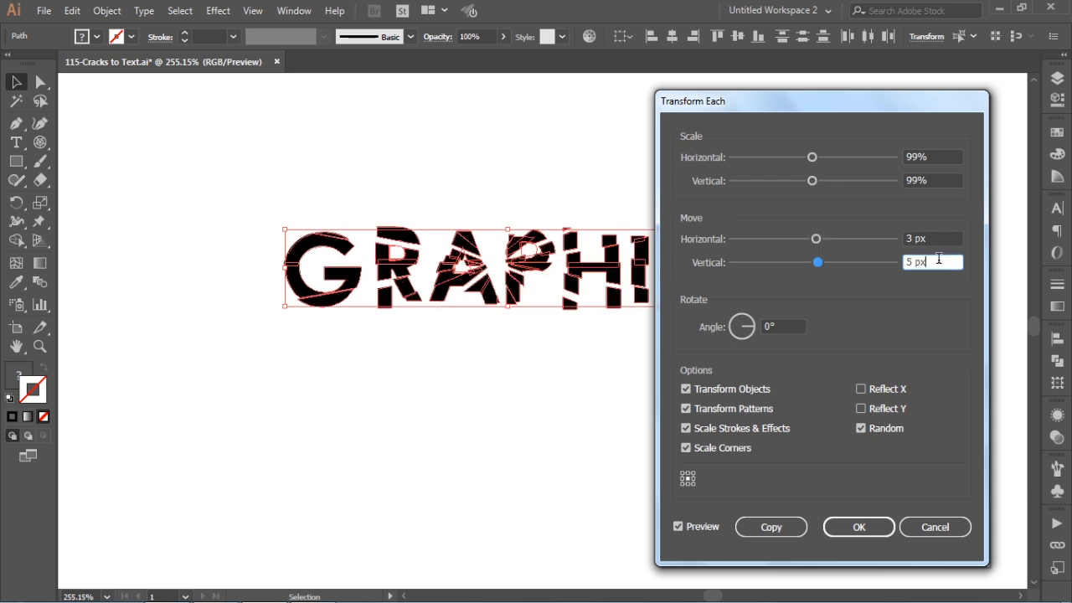
left_click_drag(937, 258, 767, 260)
type("3")
Regenerate the random offsets twice, leaving Random on, and apply the transformation to the pieces
left_click(877, 427)
left_click(876, 427)
left_click(877, 427)
left_click(877, 427)
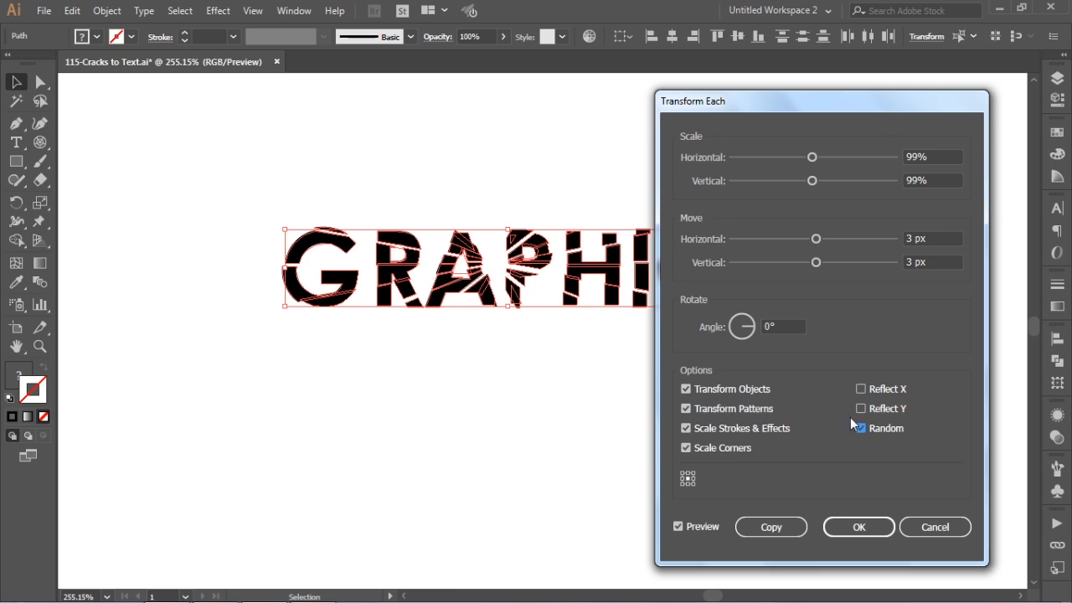
left_click(865, 532)
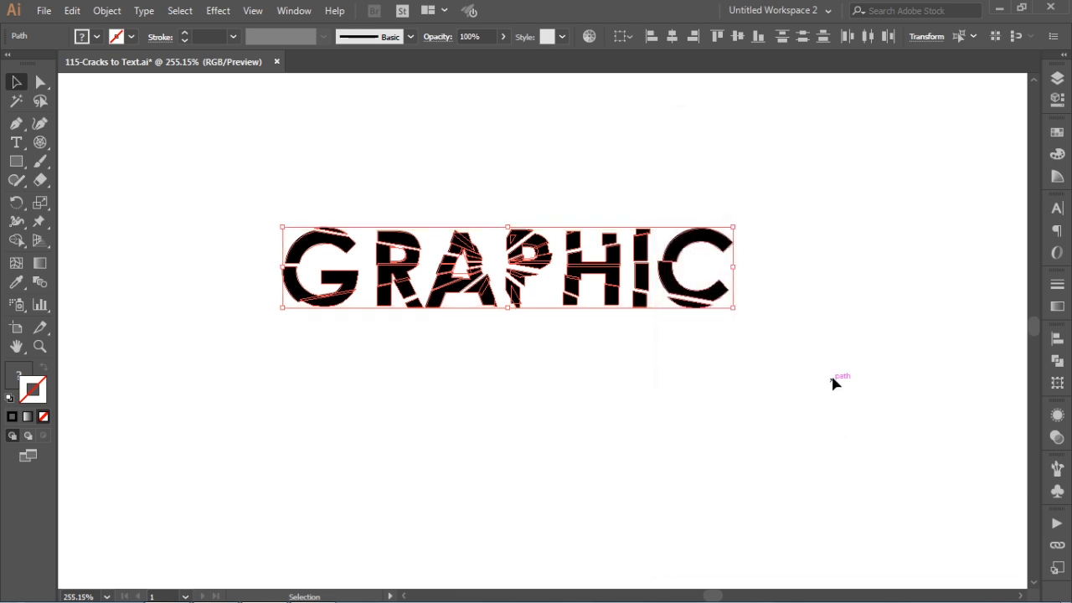
Group all the cracked pieces of the word GRAPHIC and deselect them
left_click(814, 298)
key("ctrl+space")
left_click_drag(235, 176, 862, 408)
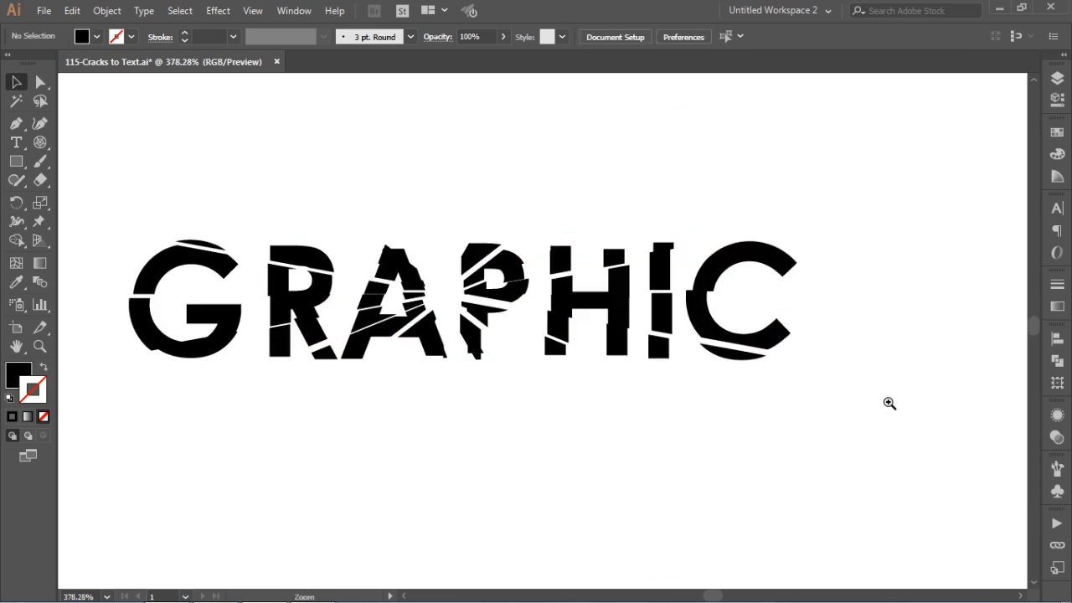
left_click_drag(723, 399, 748, 376)
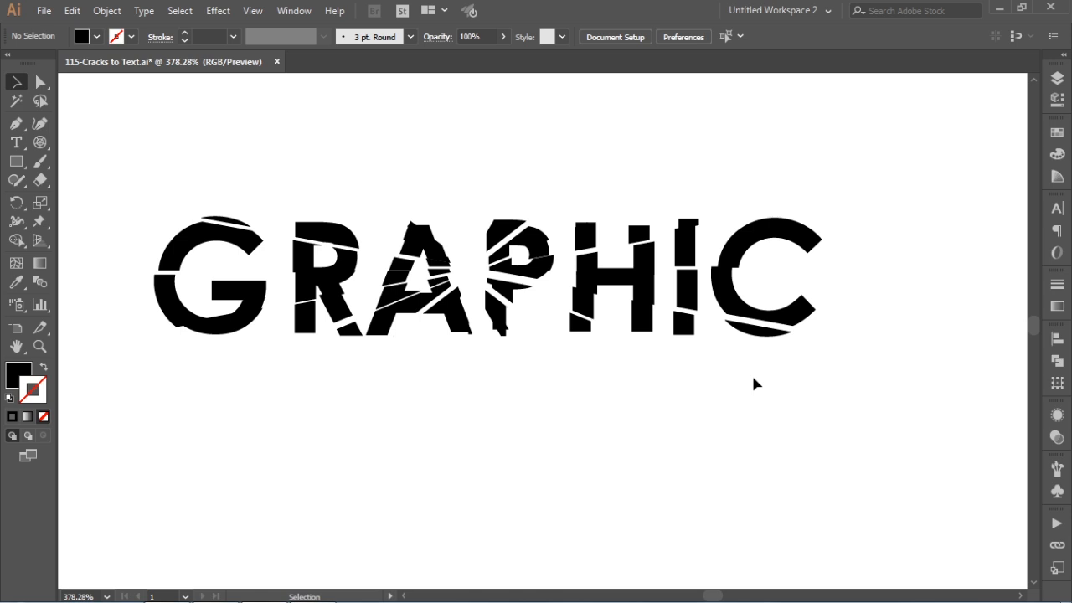
key("a")
left_click_drag(120, 134, 880, 405)
key("v")
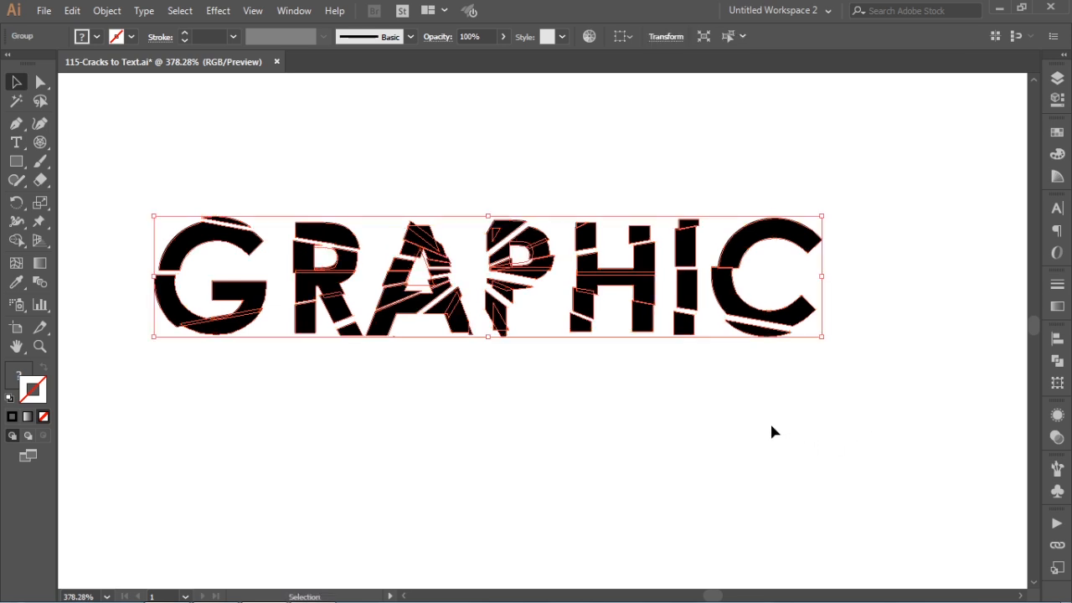
left_click_drag(545, 389, 571, 396)
left_click(687, 398)
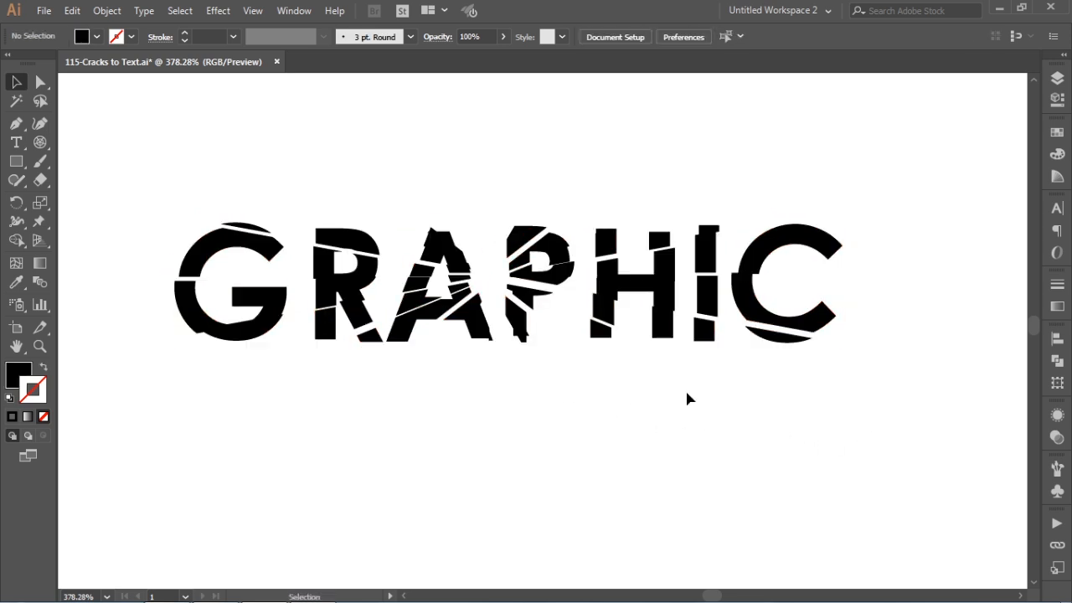
Look over the colour swatches for the grouped lettering's fill, and examine the cracked word up close
left_click(816, 251)
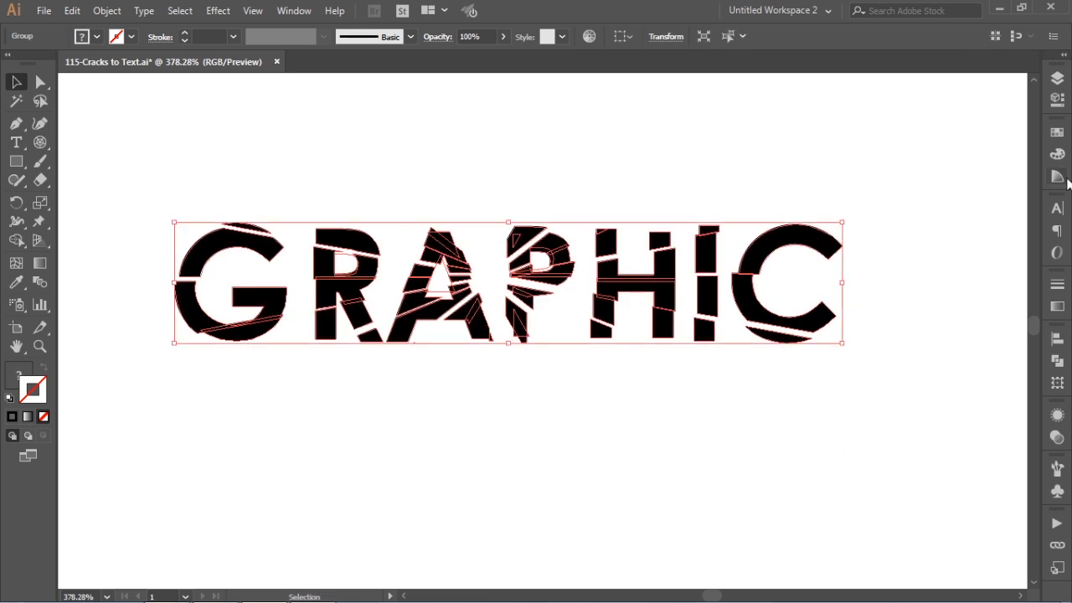
left_click(1057, 132)
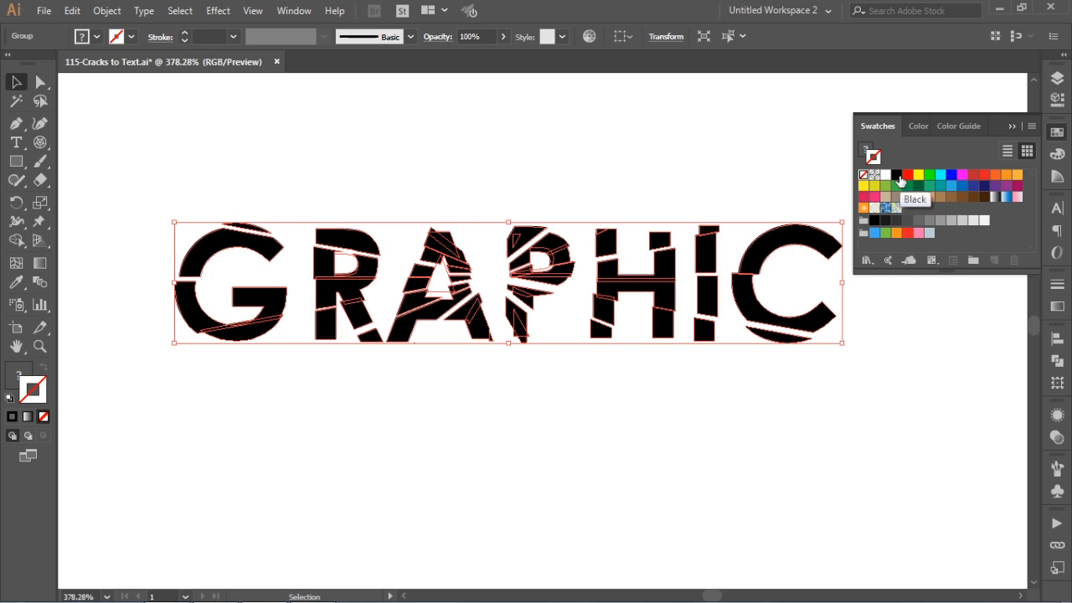
key("x")
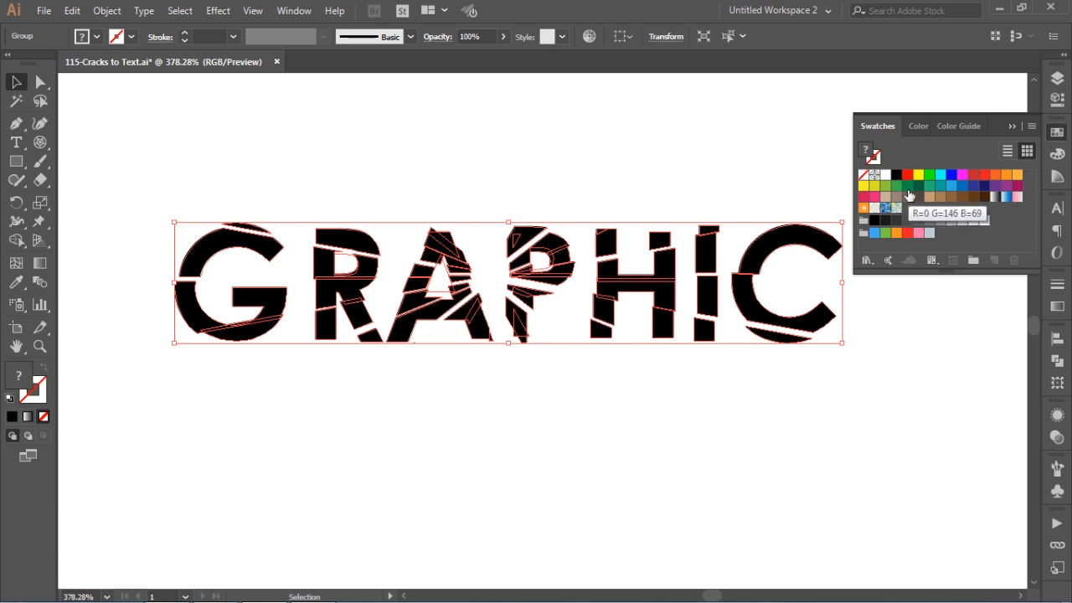
left_click(1056, 131)
left_click(643, 134)
key("z")
left_click_drag(127, 159, 866, 406)
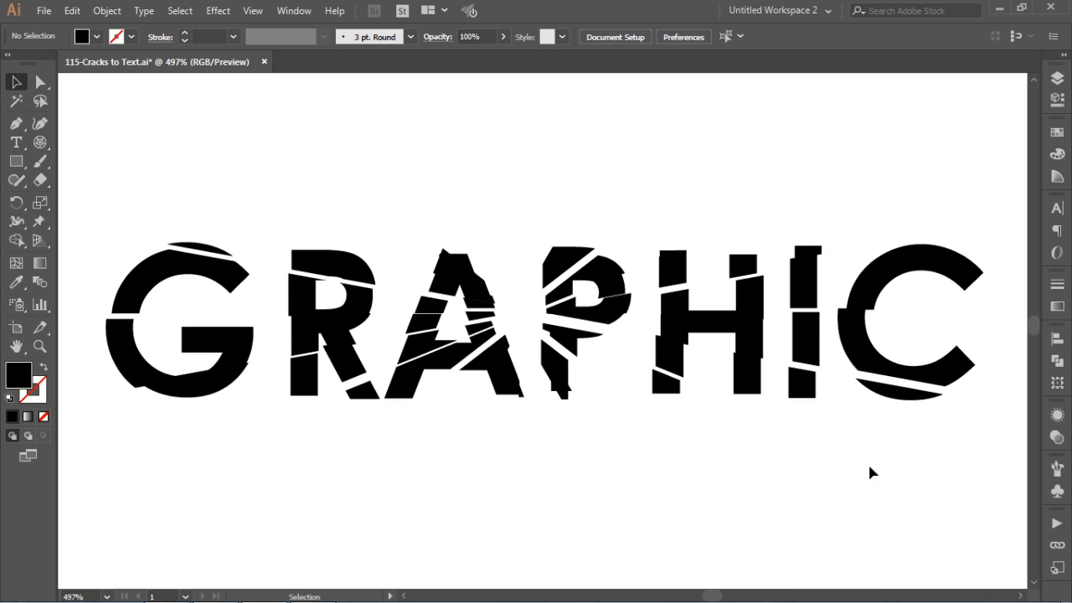